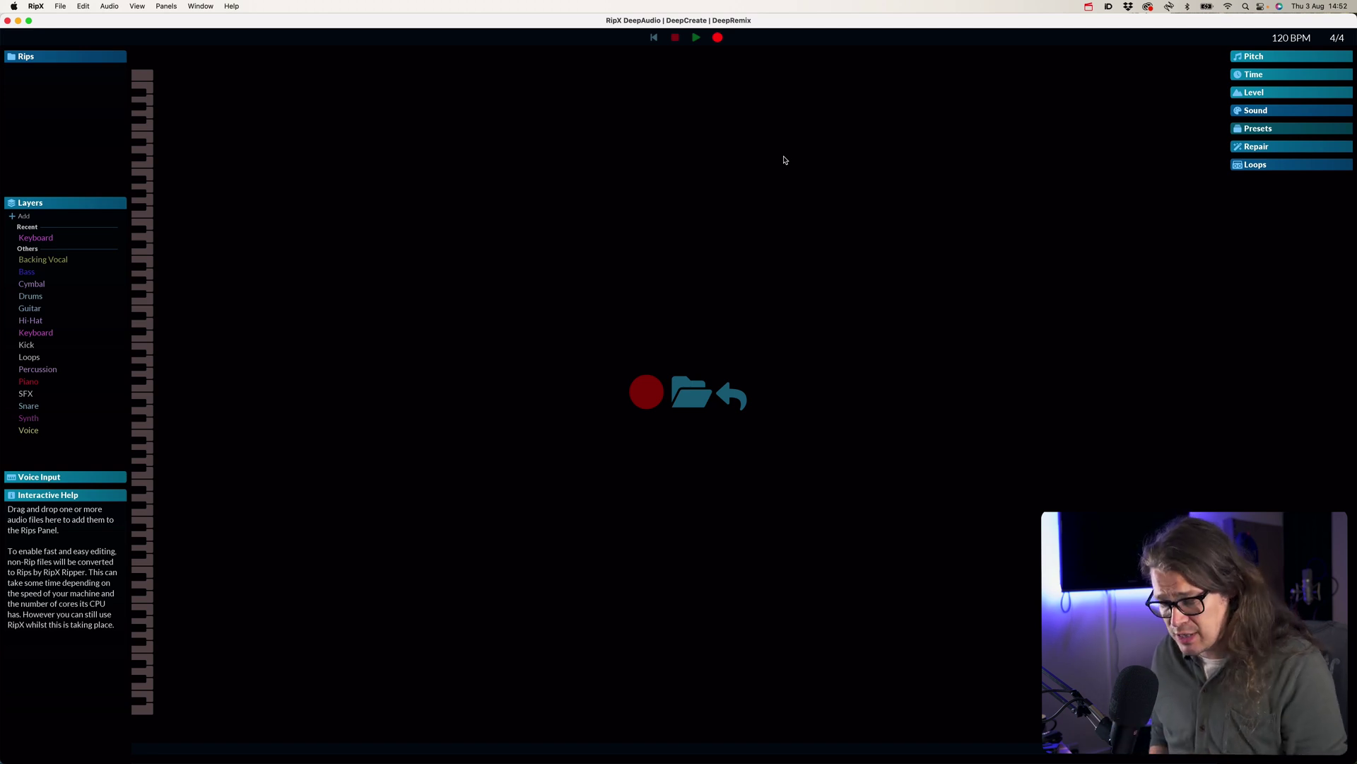
Load 05 Sweet.mp3 into RipX and rip it as multiple instruments with guitar and piano separated.
{"action": "key", "text": "super+Tab"}
{"action": "left_click_drag", "start_coordinate": [444, 345], "coordinate": [624, 219]}
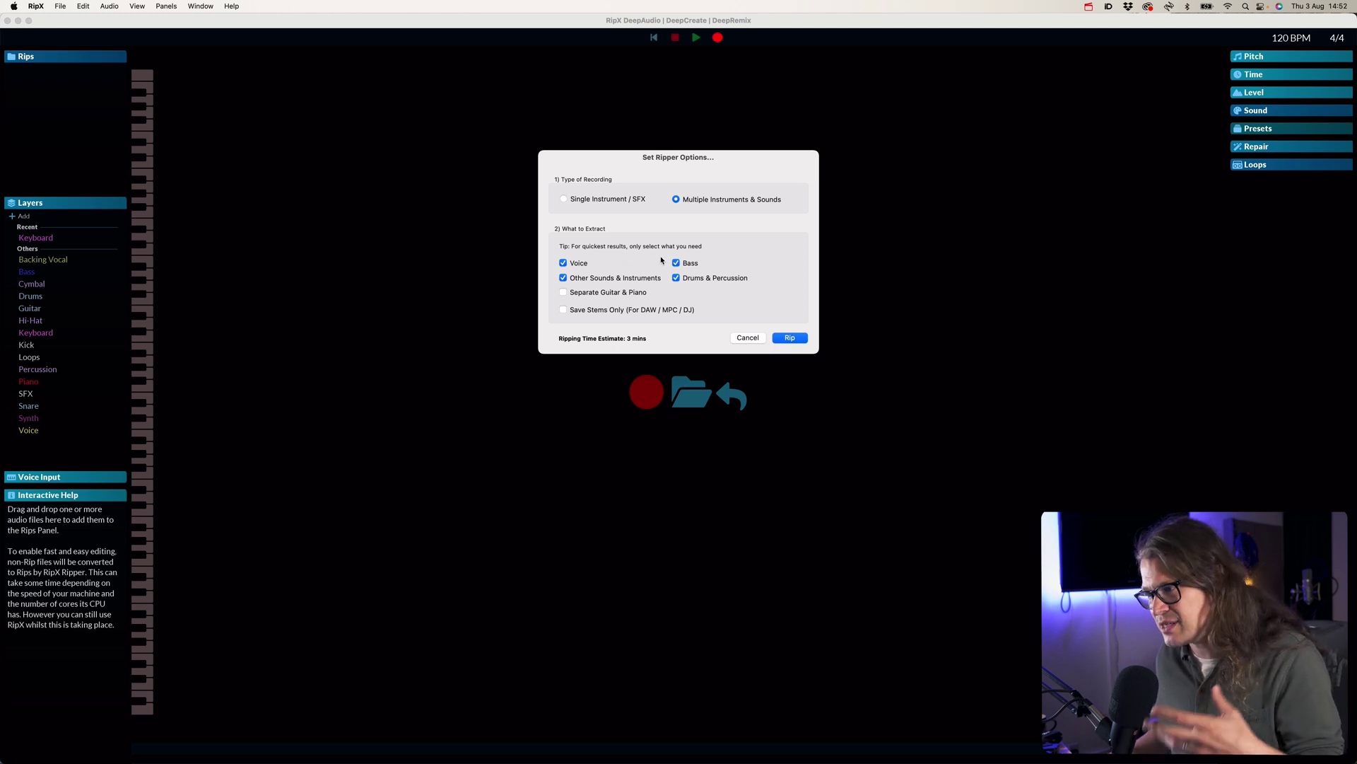
{"action": "left_click", "coordinate": [564, 294]}
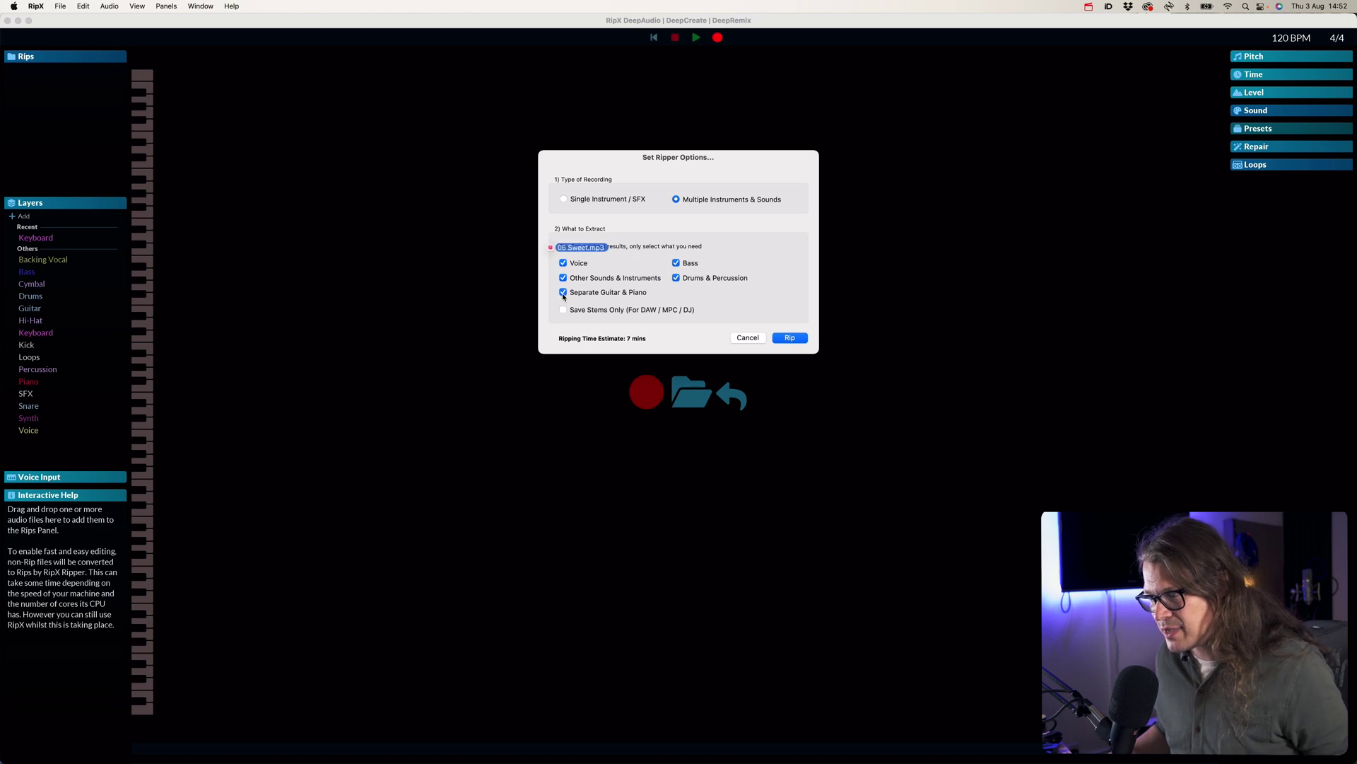
{"action": "left_click", "coordinate": [790, 338]}
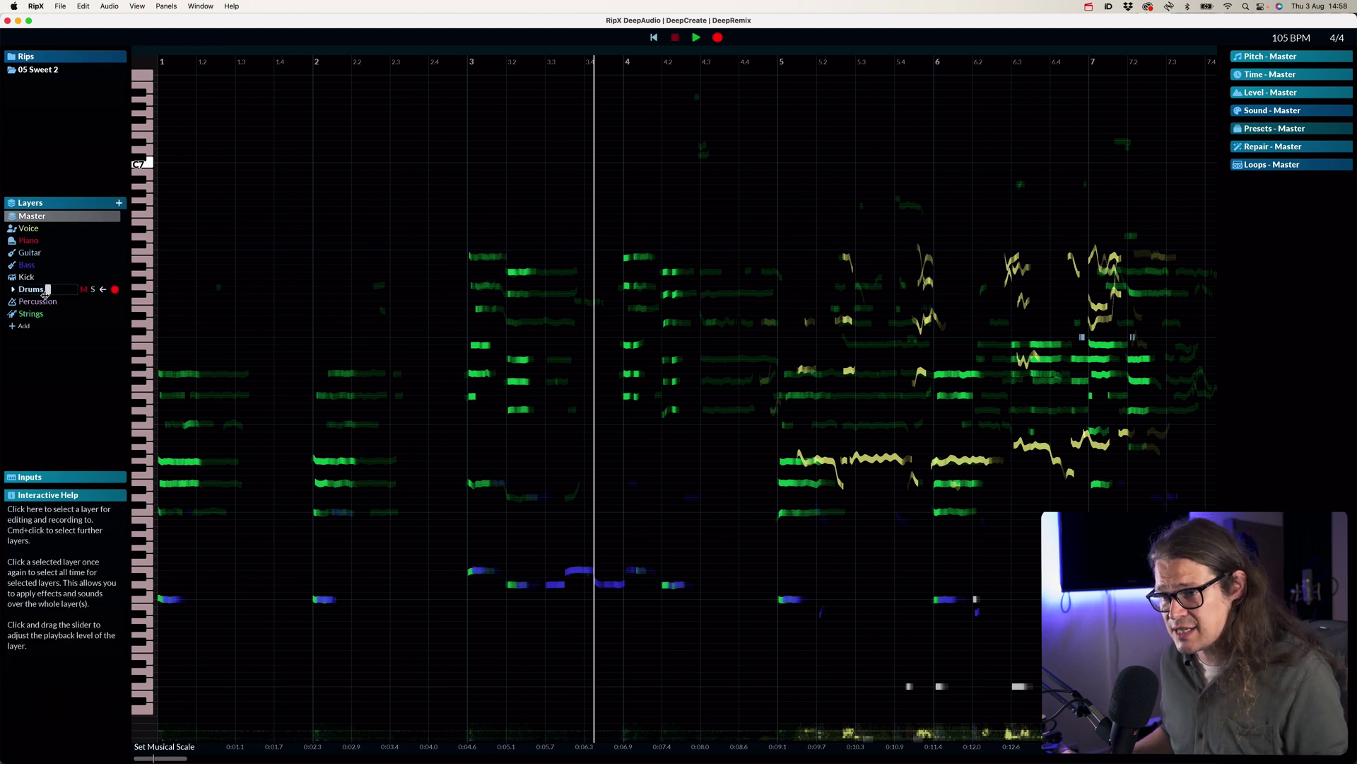
Solo the Strings layer and play it from bar 3.
{"action": "left_click", "coordinate": [61, 319]}
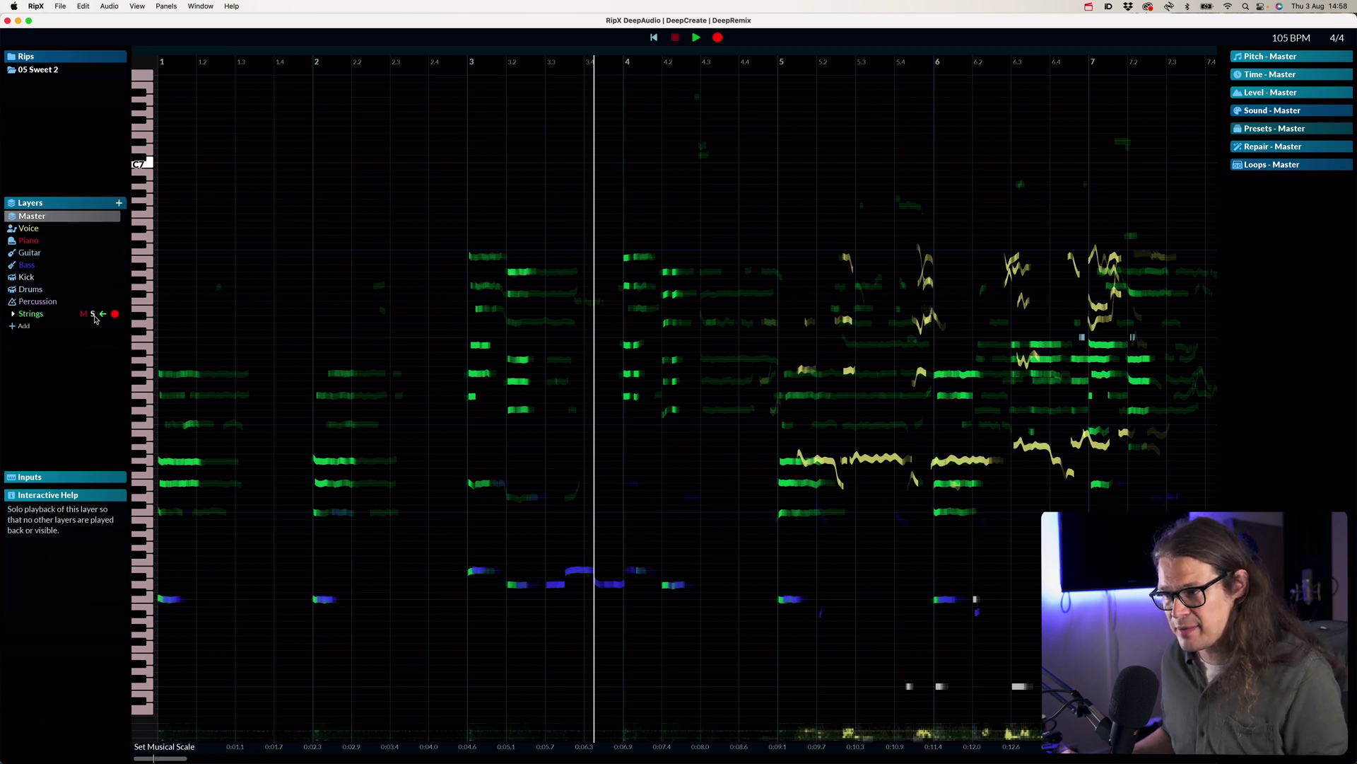
{"action": "left_click", "coordinate": [467, 223]}
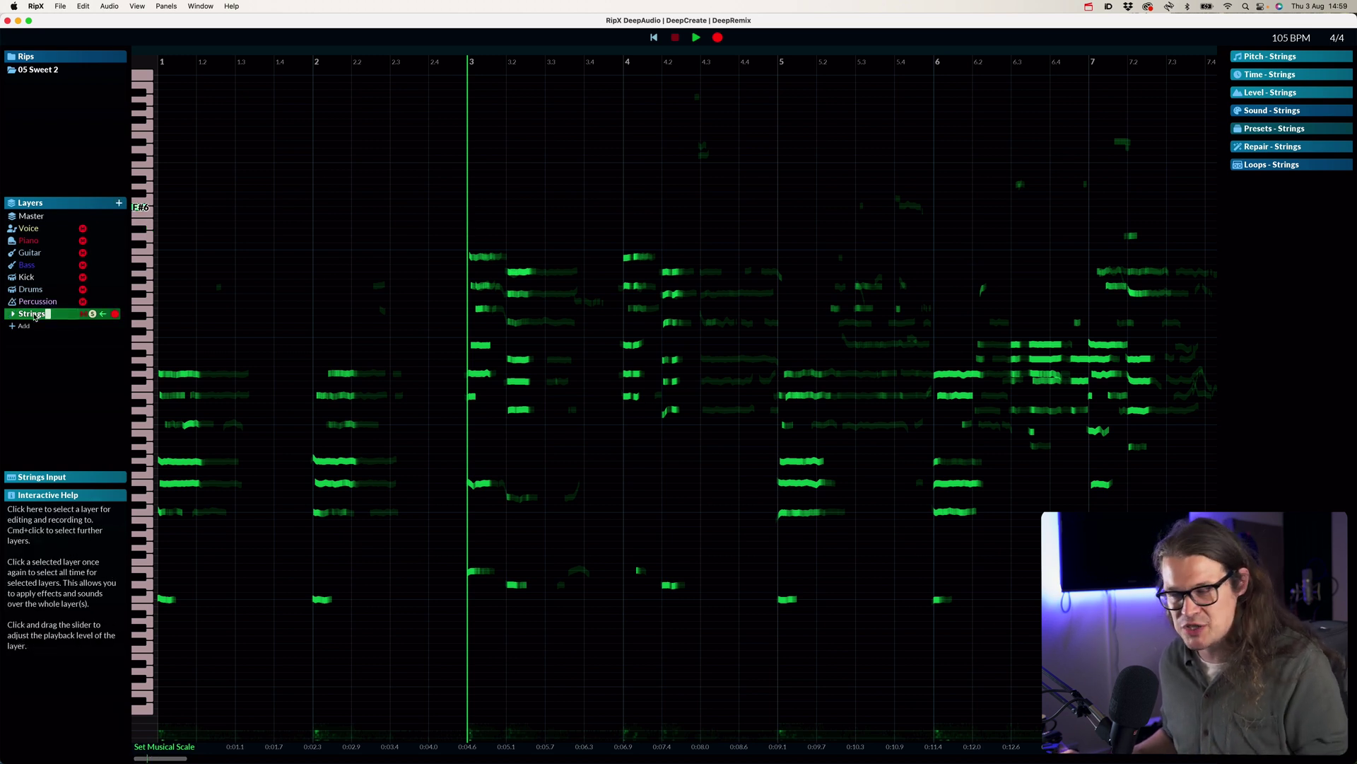
{"action": "key", "text": "space"}
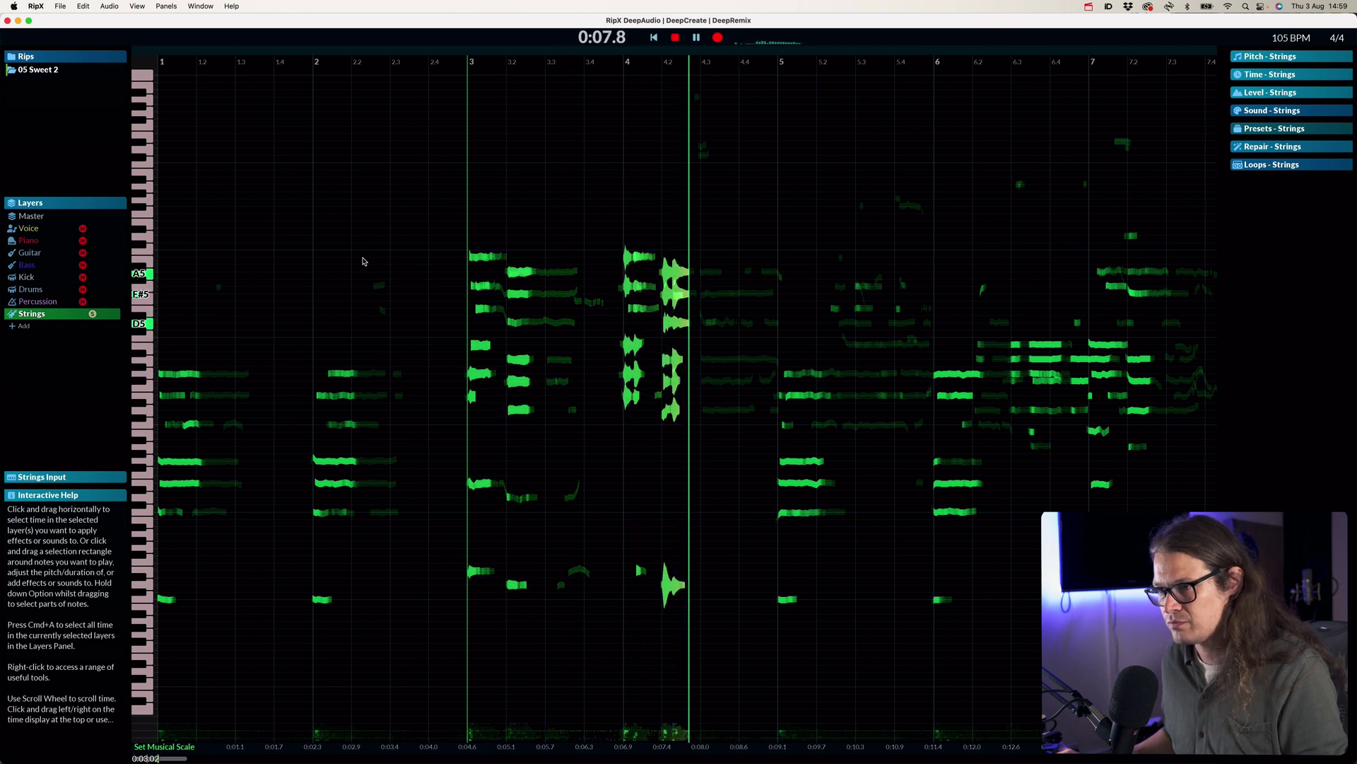
{"action": "key", "text": "space"}
Unsolo and mute Strings to hear the mix from bar 3, then unmute it and solo Voice.
{"action": "left_click", "coordinate": [91, 313]}
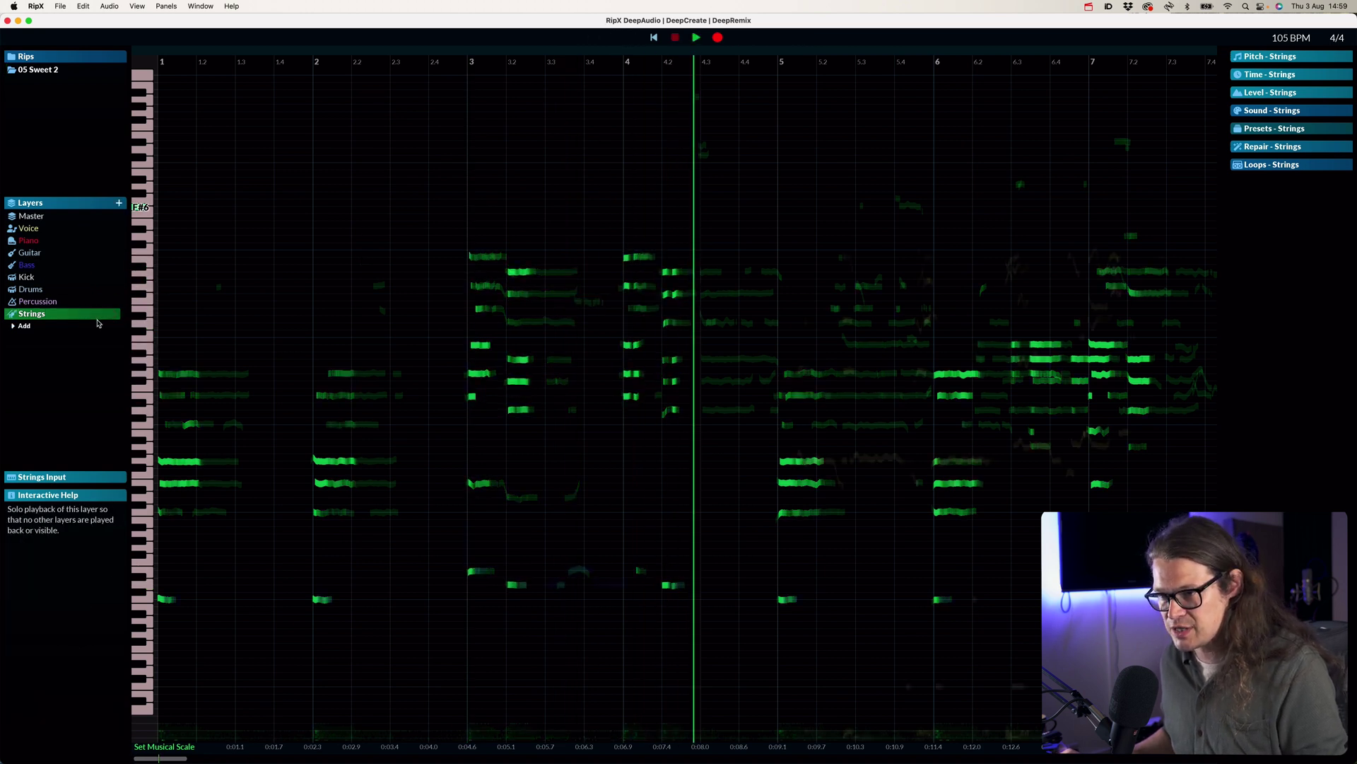
{"action": "left_click", "coordinate": [83, 313]}
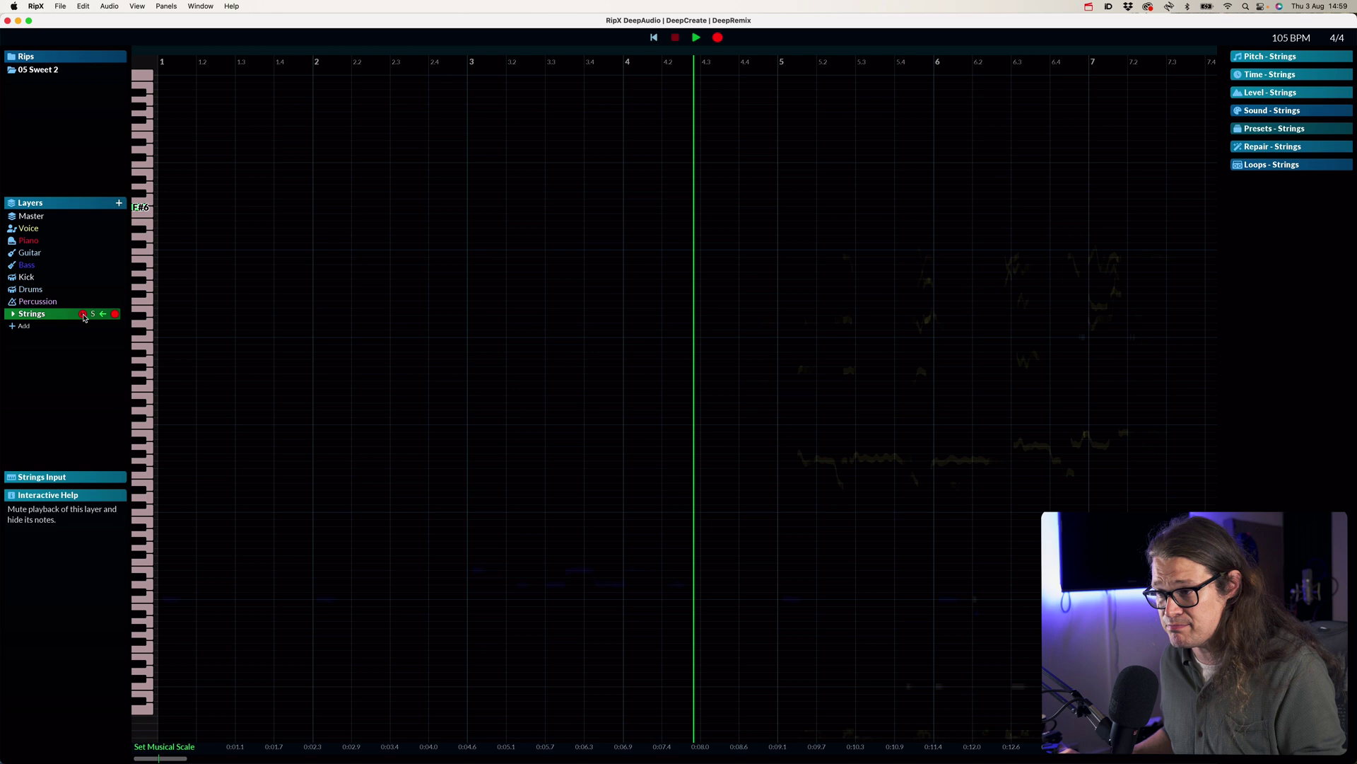
{"action": "left_click", "coordinate": [465, 241]}
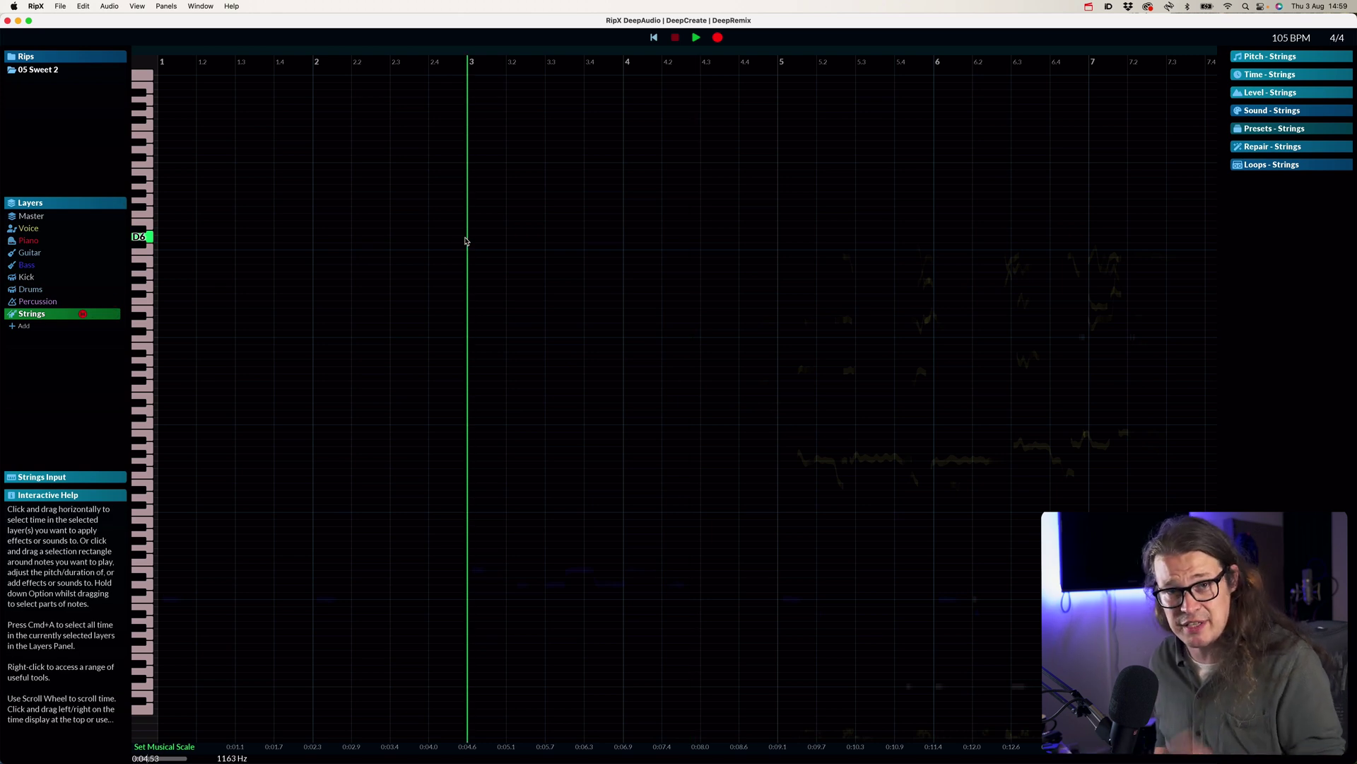
{"action": "key", "text": "space"}
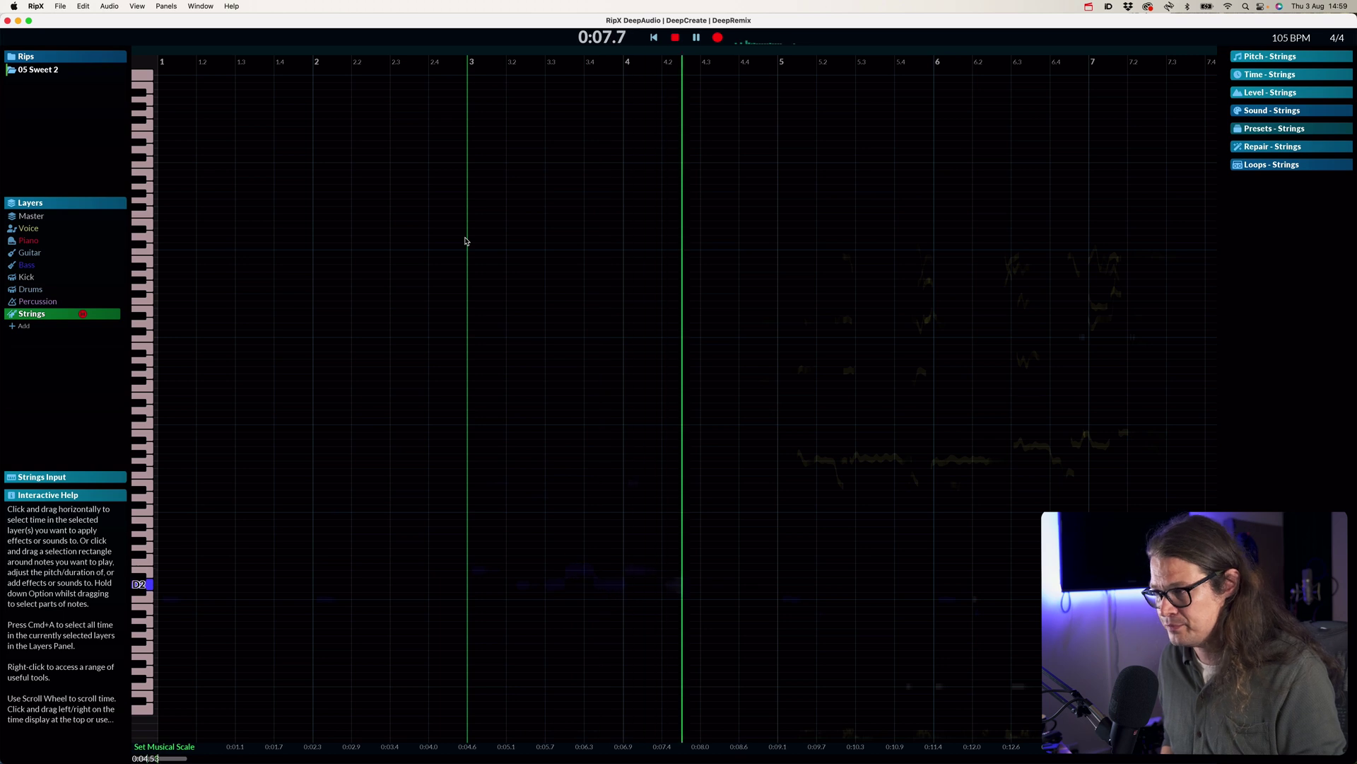
{"action": "key", "text": "space"}
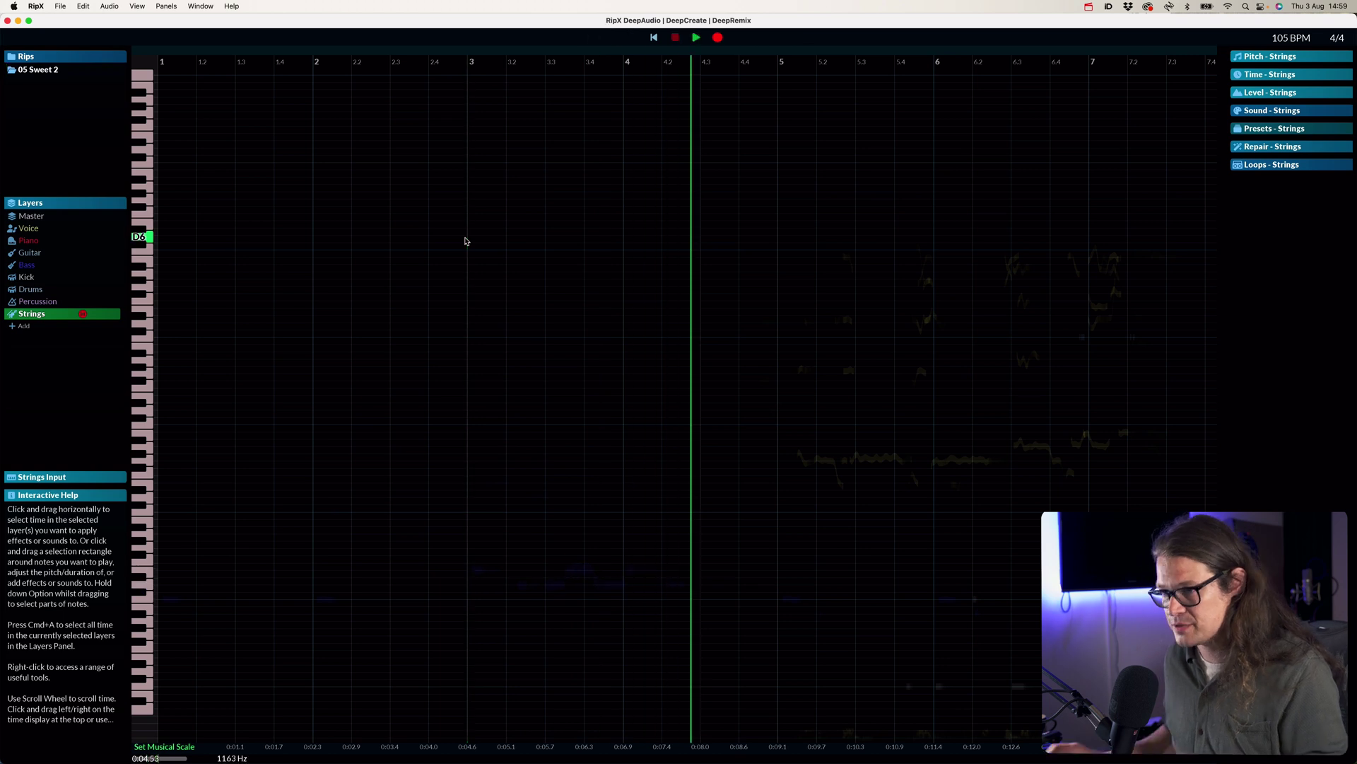
{"action": "left_click", "coordinate": [82, 315]}
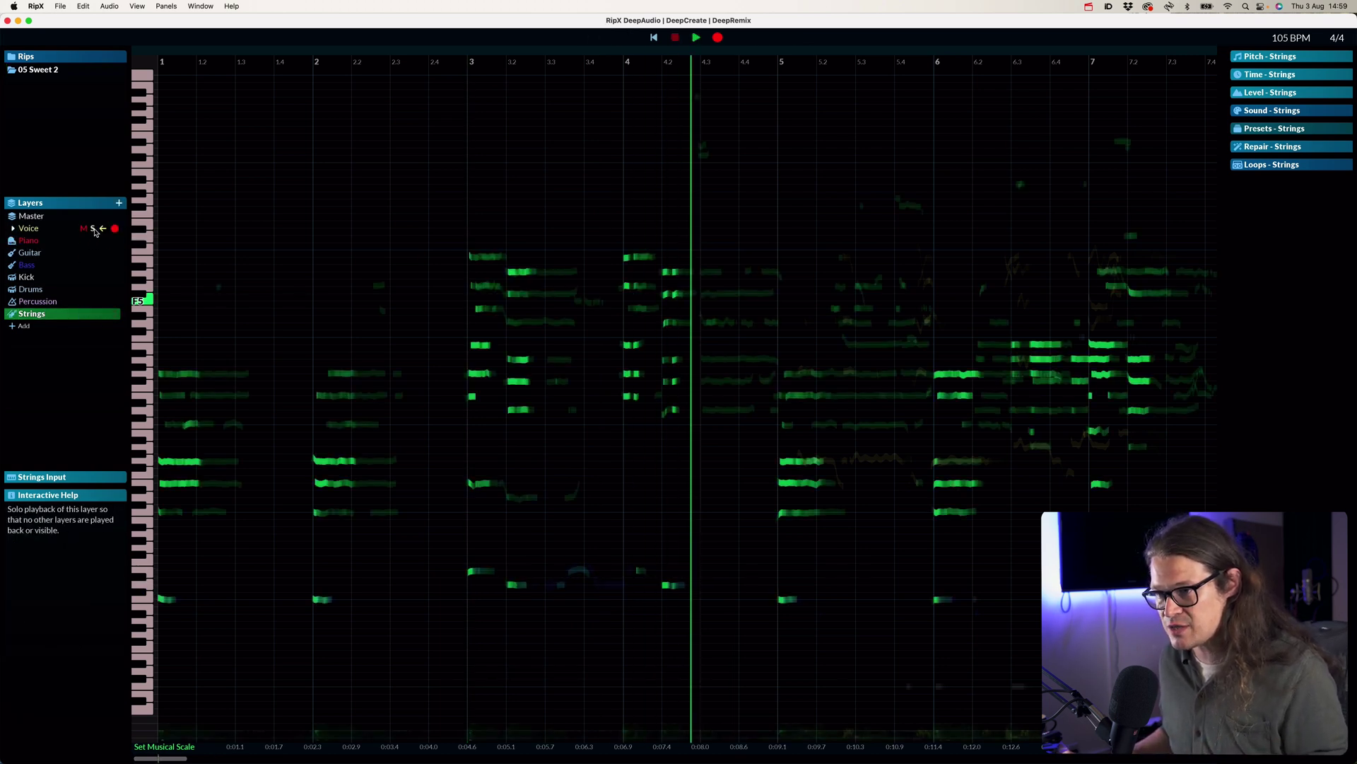
{"action": "left_click", "coordinate": [93, 229]}
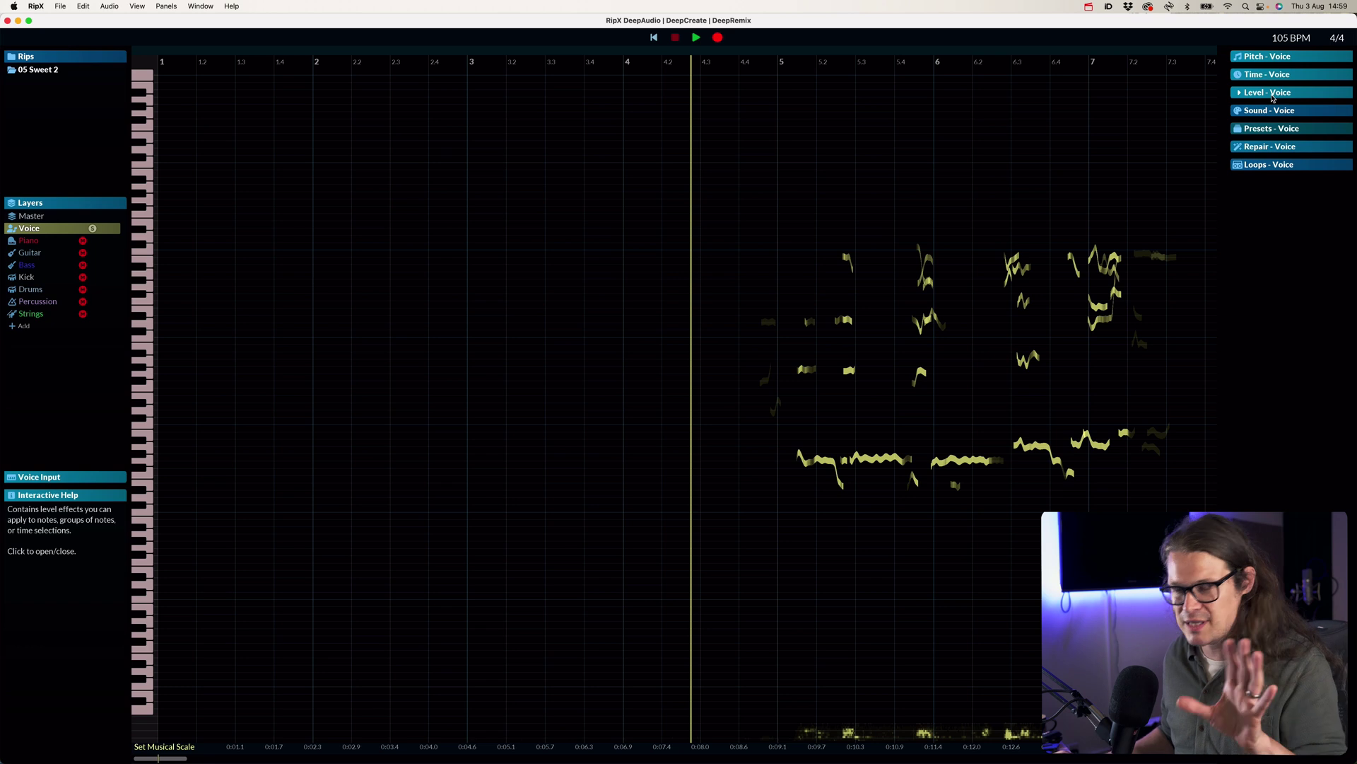
Play the soloed vocal while scrolling along, then expand the Pitch - Voice effects list.
{"action": "key", "text": "space"}
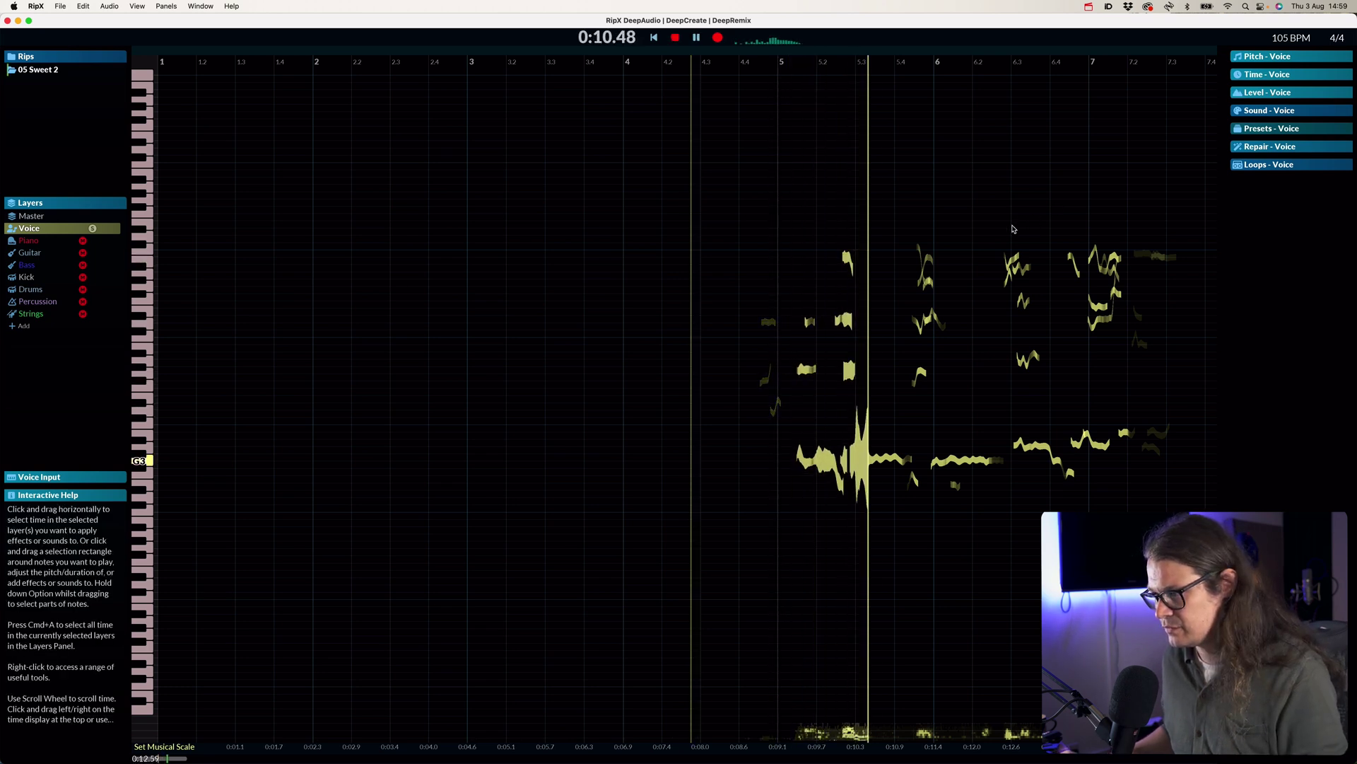
{"action": "scroll", "coordinate": [1014, 229], "scroll_direction": "down", "scroll_amount": 1}
{"action": "scroll", "coordinate": [1013, 229], "scroll_direction": "down", "scroll_amount": 3}
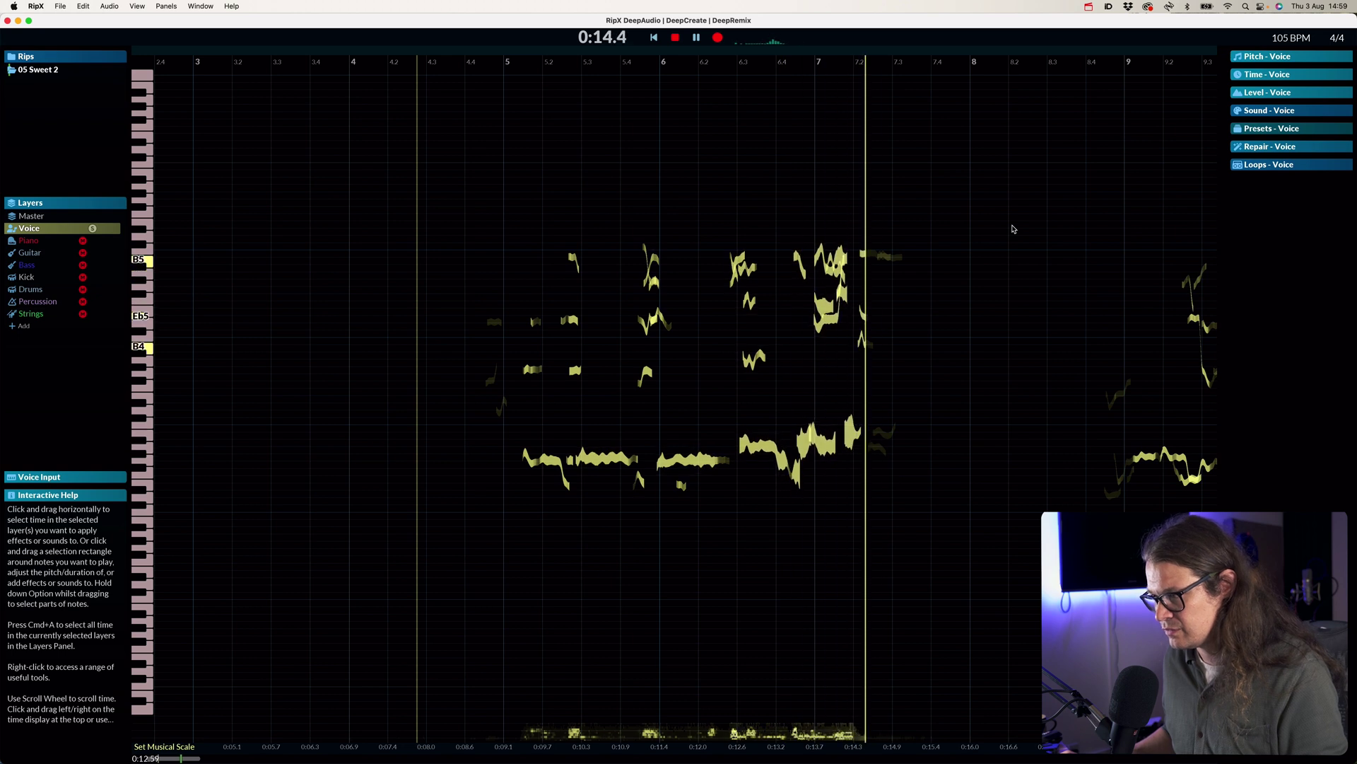
{"action": "key", "text": "space"}
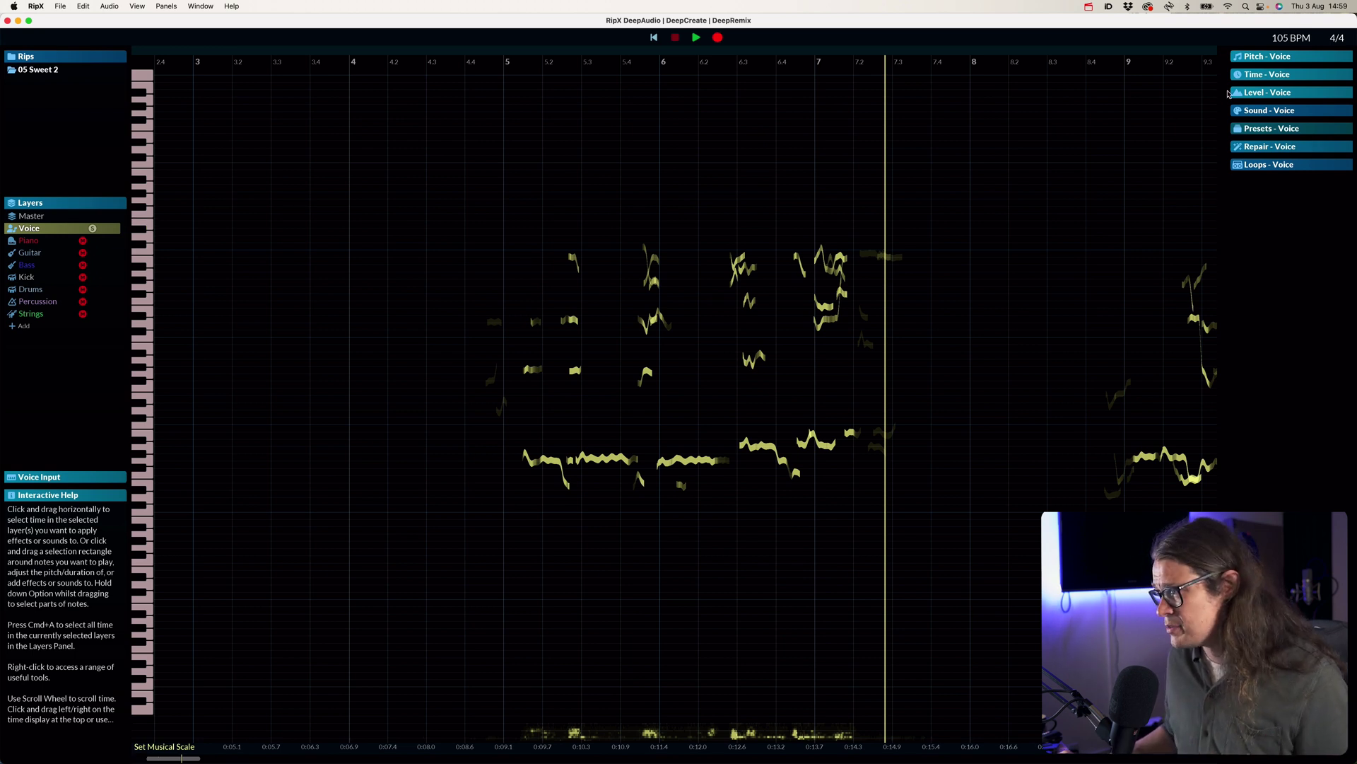
{"action": "left_click", "coordinate": [1277, 60]}
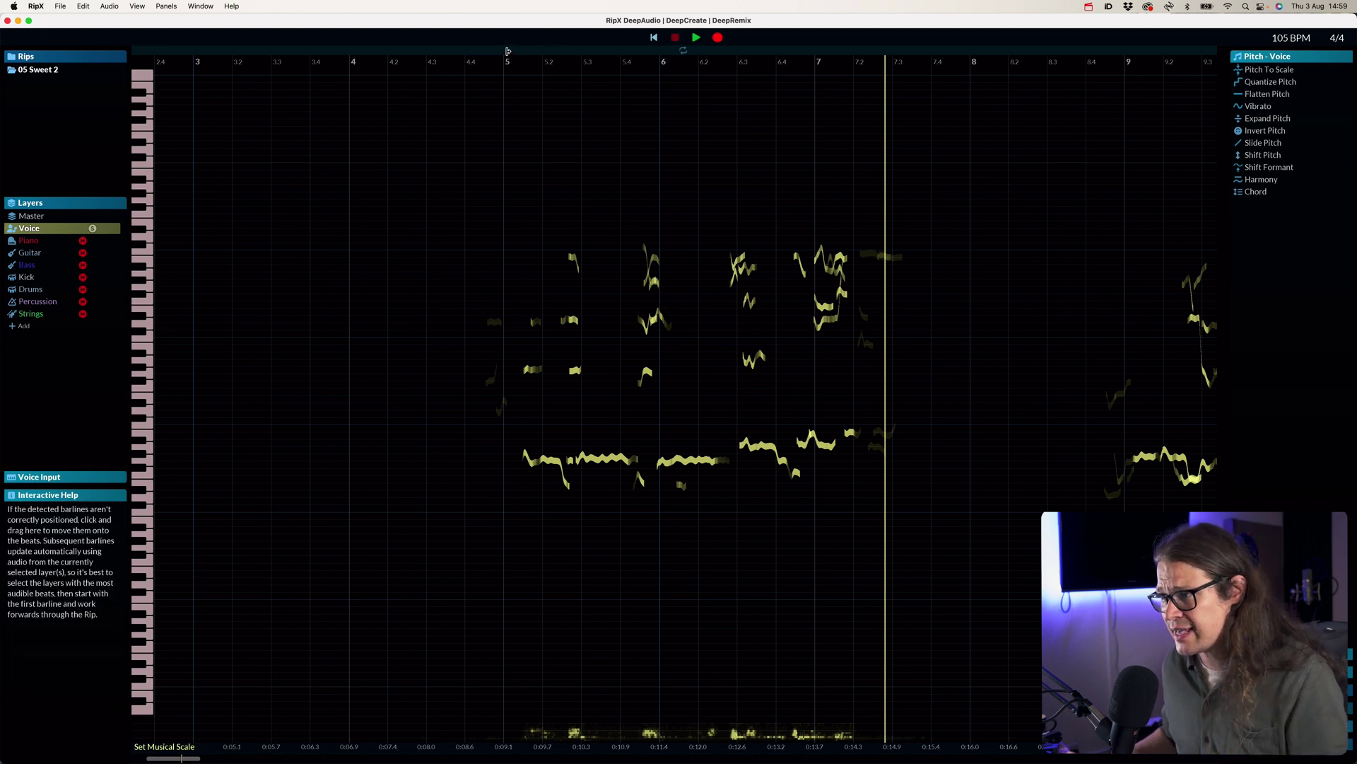
Loop bars 5 to about 7.4 and preview vocal Harmony at +3rd, +octave, then back to +3rd.
{"action": "left_click_drag", "start_coordinate": [511, 50], "coordinate": [917, 62]}
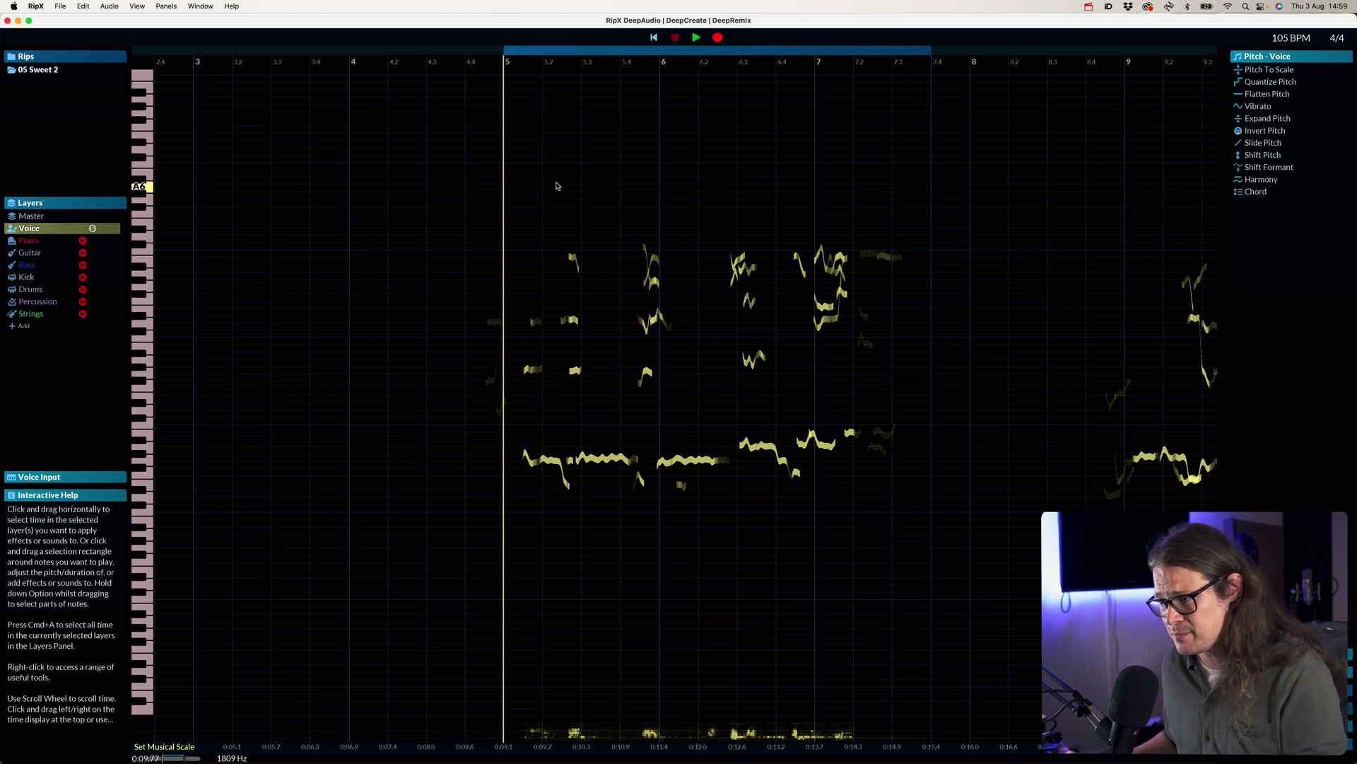
{"action": "key", "text": "space"}
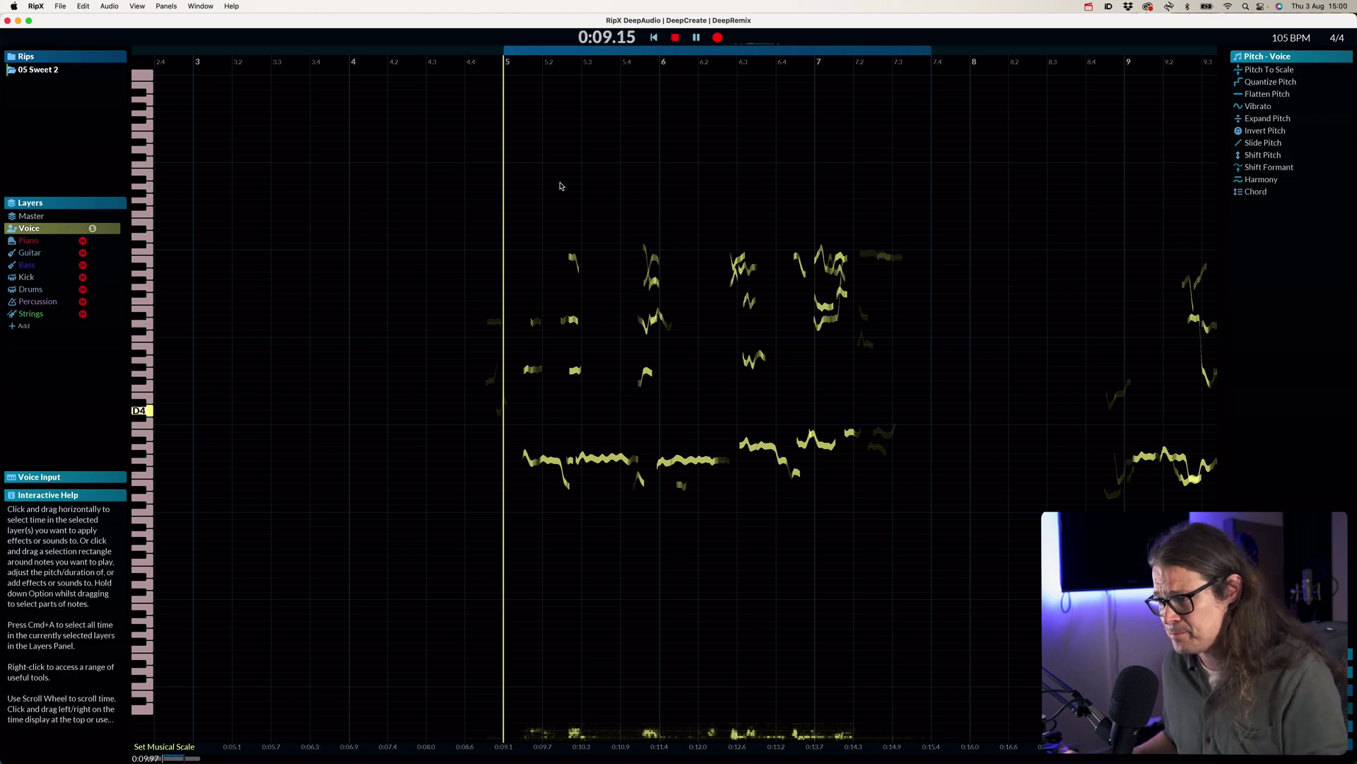
{"action": "left_click", "coordinate": [1264, 180]}
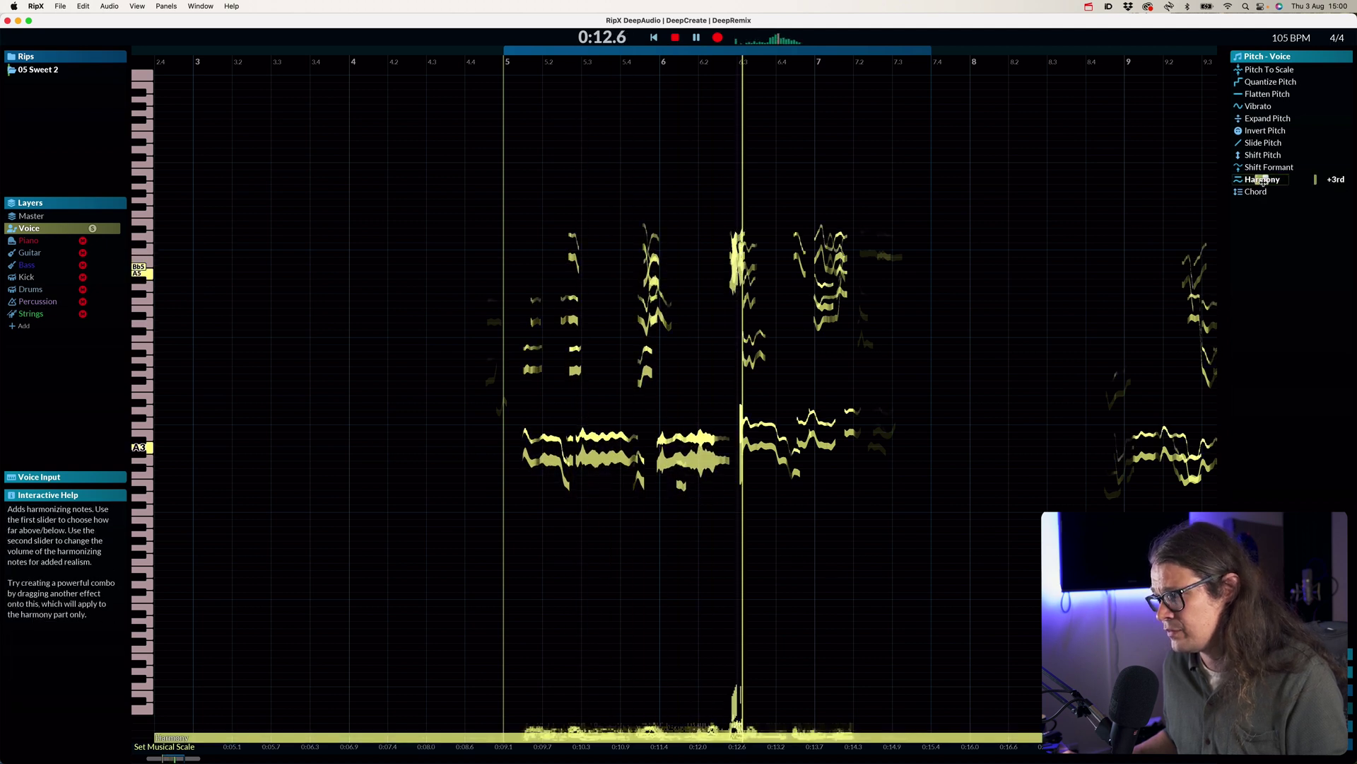
{"action": "left_click_drag", "start_coordinate": [1263, 180], "coordinate": [1275, 180]}
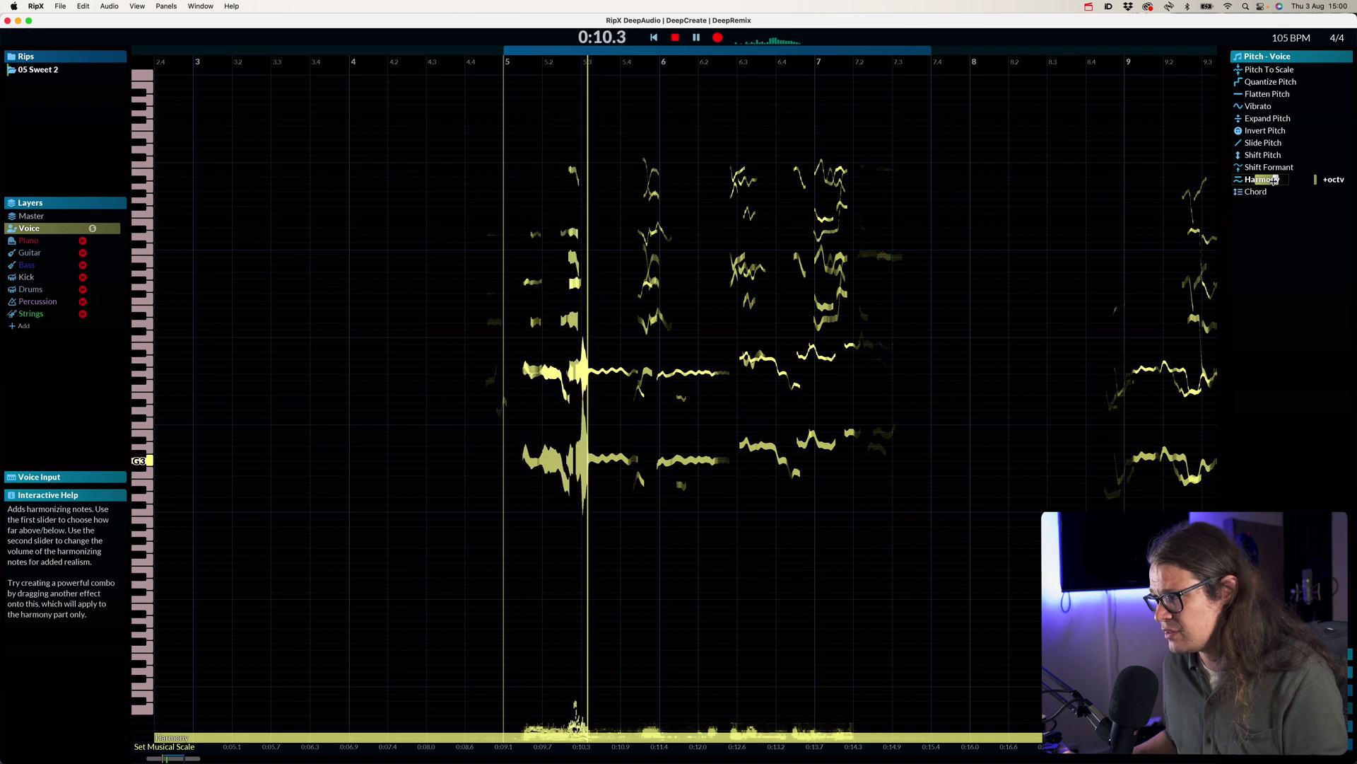
{"action": "left_click_drag", "start_coordinate": [1275, 181], "coordinate": [1265, 180]}
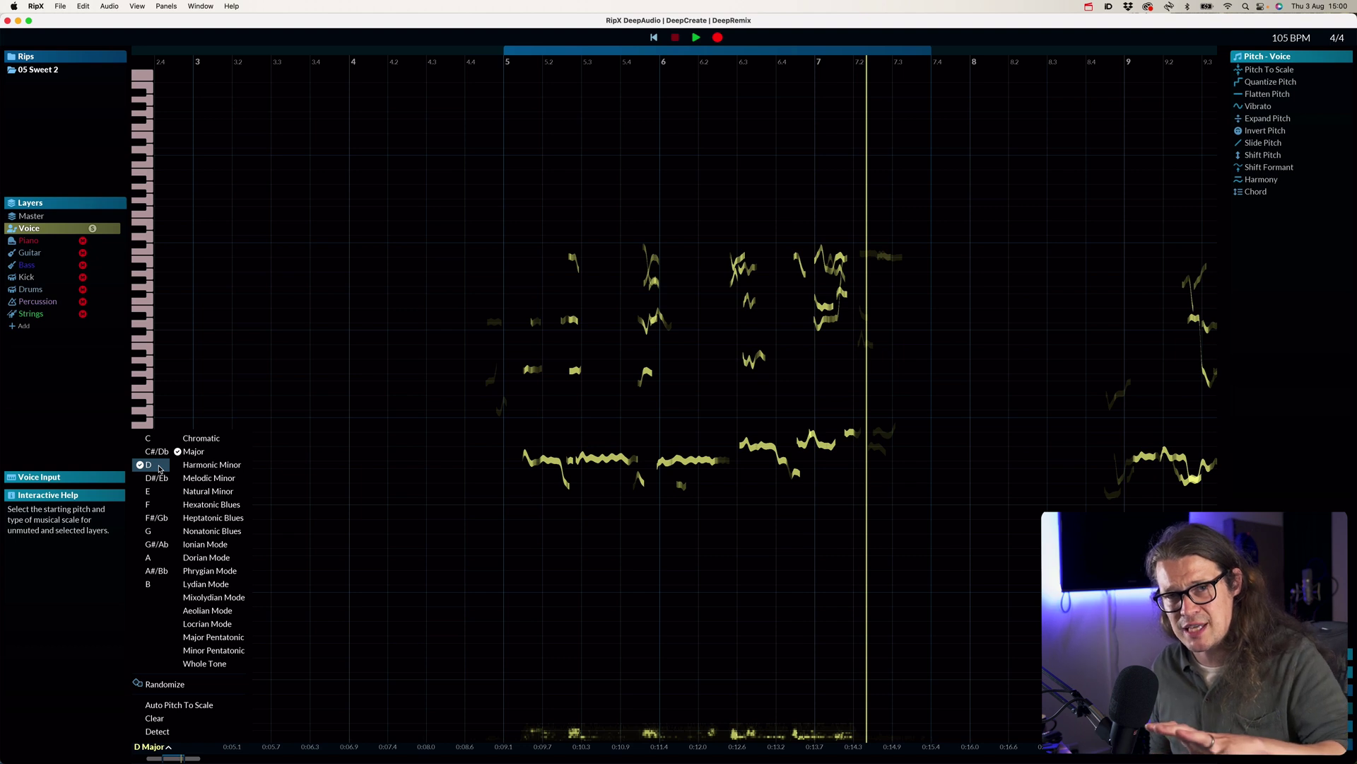
Close the scale list and preview the vocal Harmony raised to +2 octaves during looped playback.
{"action": "left_click", "coordinate": [1275, 218]}
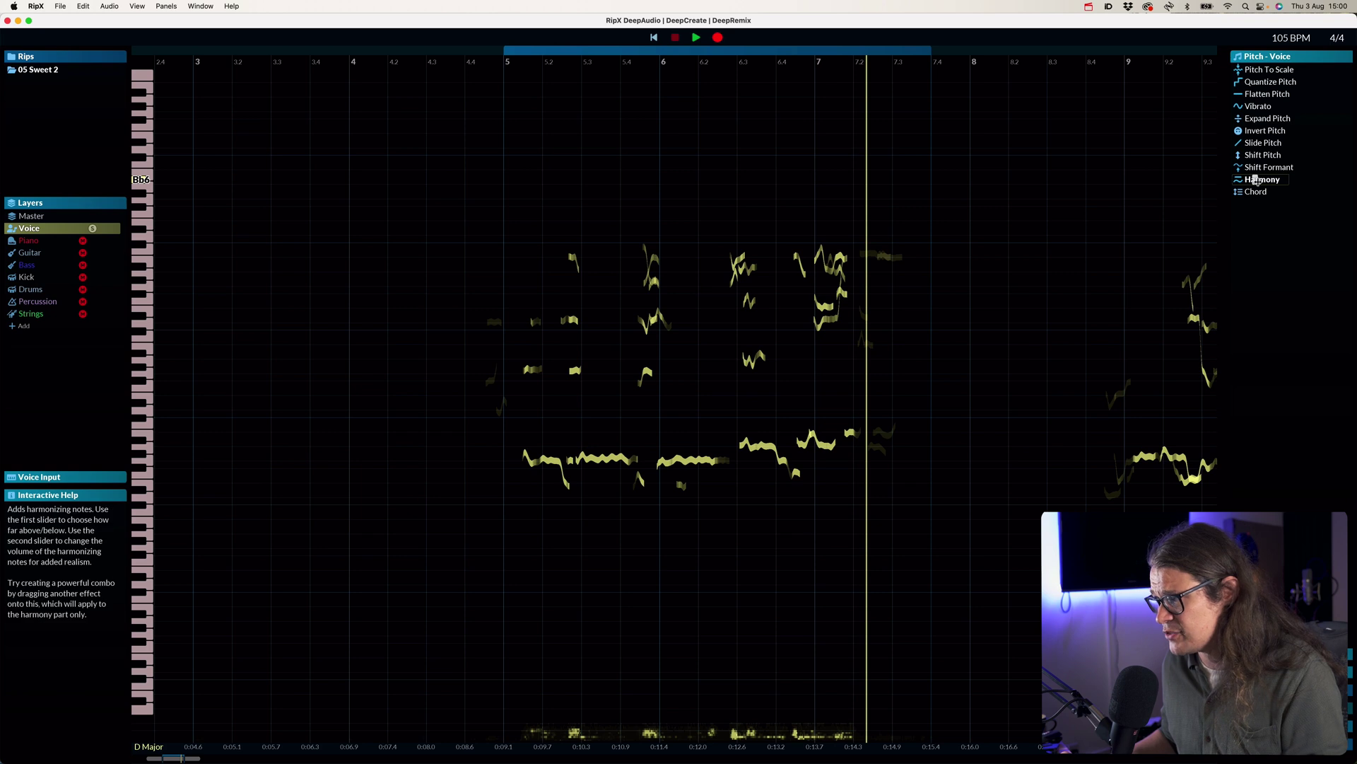
{"action": "key", "text": "space"}
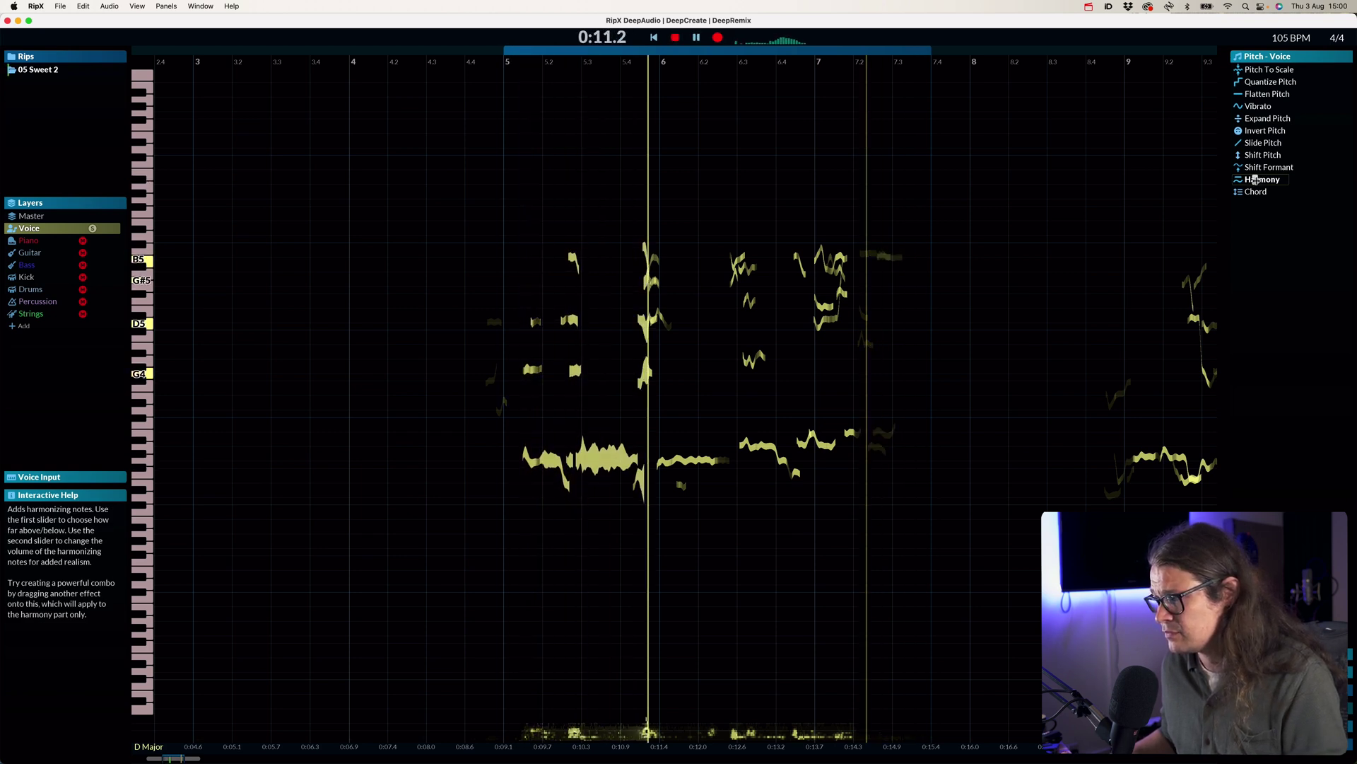
{"action": "left_click", "coordinate": [1254, 180]}
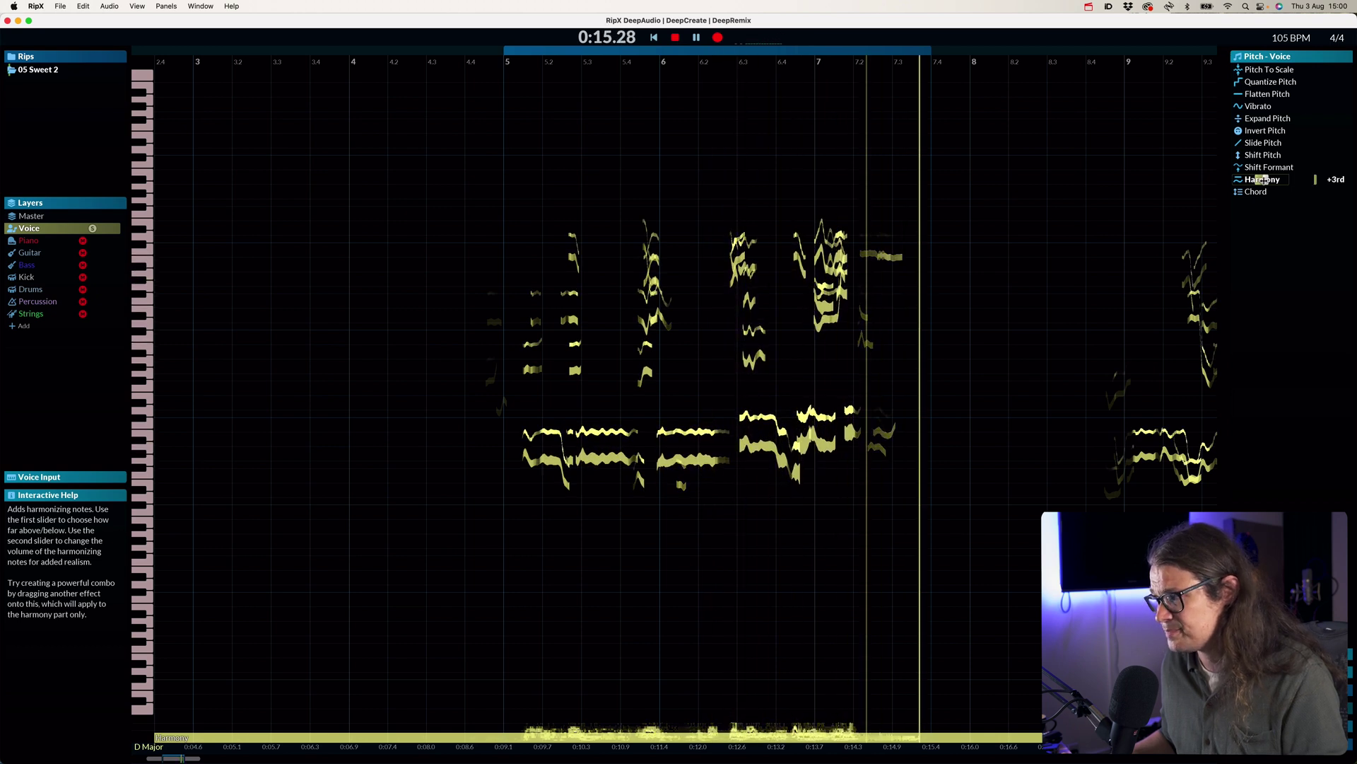
{"action": "left_click_drag", "start_coordinate": [1265, 180], "coordinate": [1285, 179]}
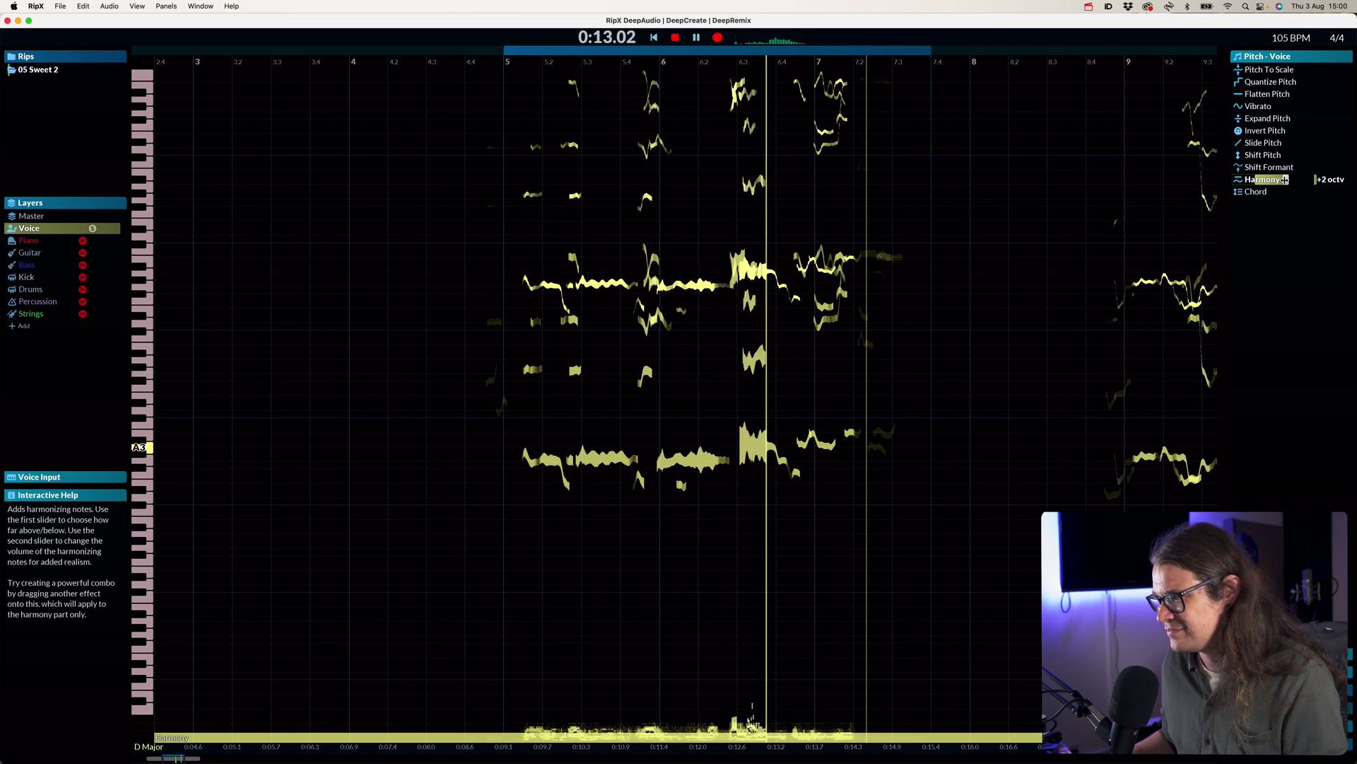
{"action": "key", "text": "space"}
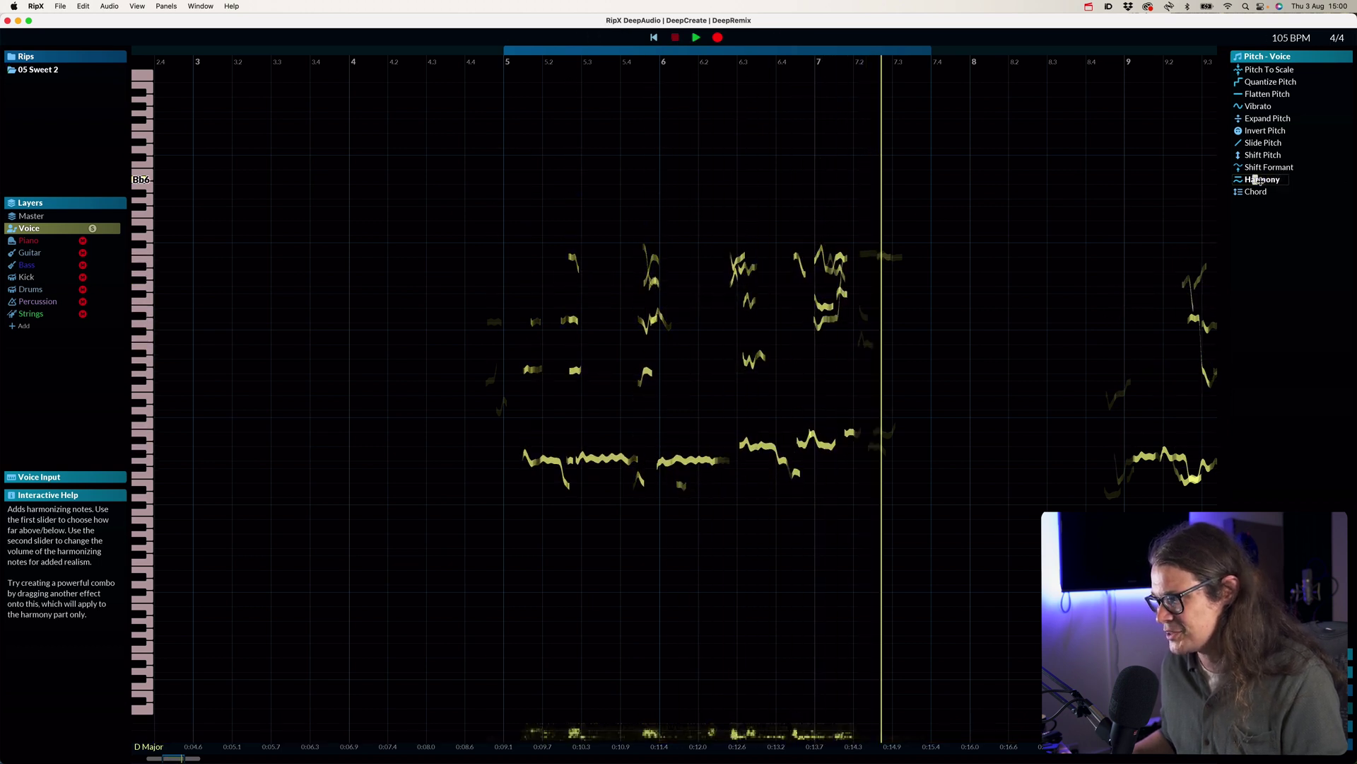
Audition the Chord effect on the voice at #2 and #1 without applying it.
{"action": "key", "text": "space"}
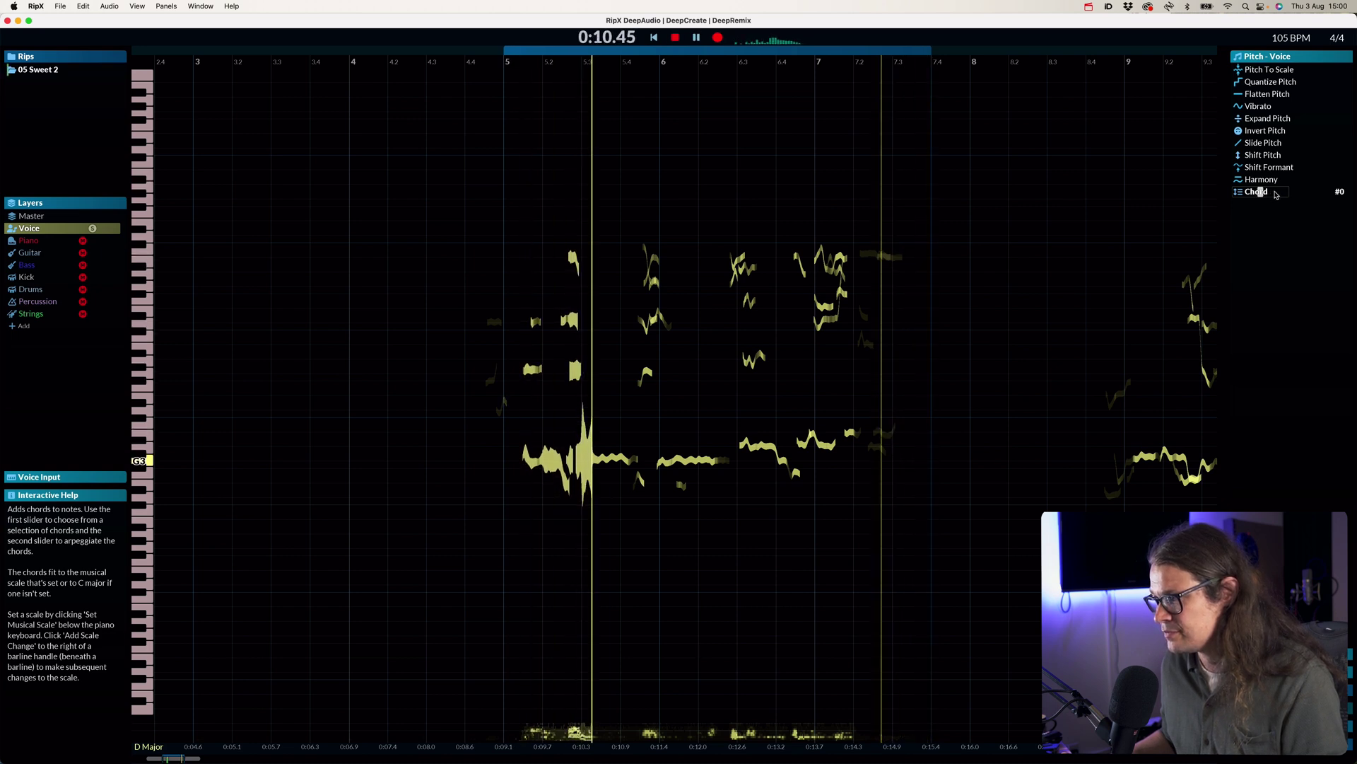
{"action": "left_click_drag", "start_coordinate": [1260, 192], "coordinate": [1271, 192]}
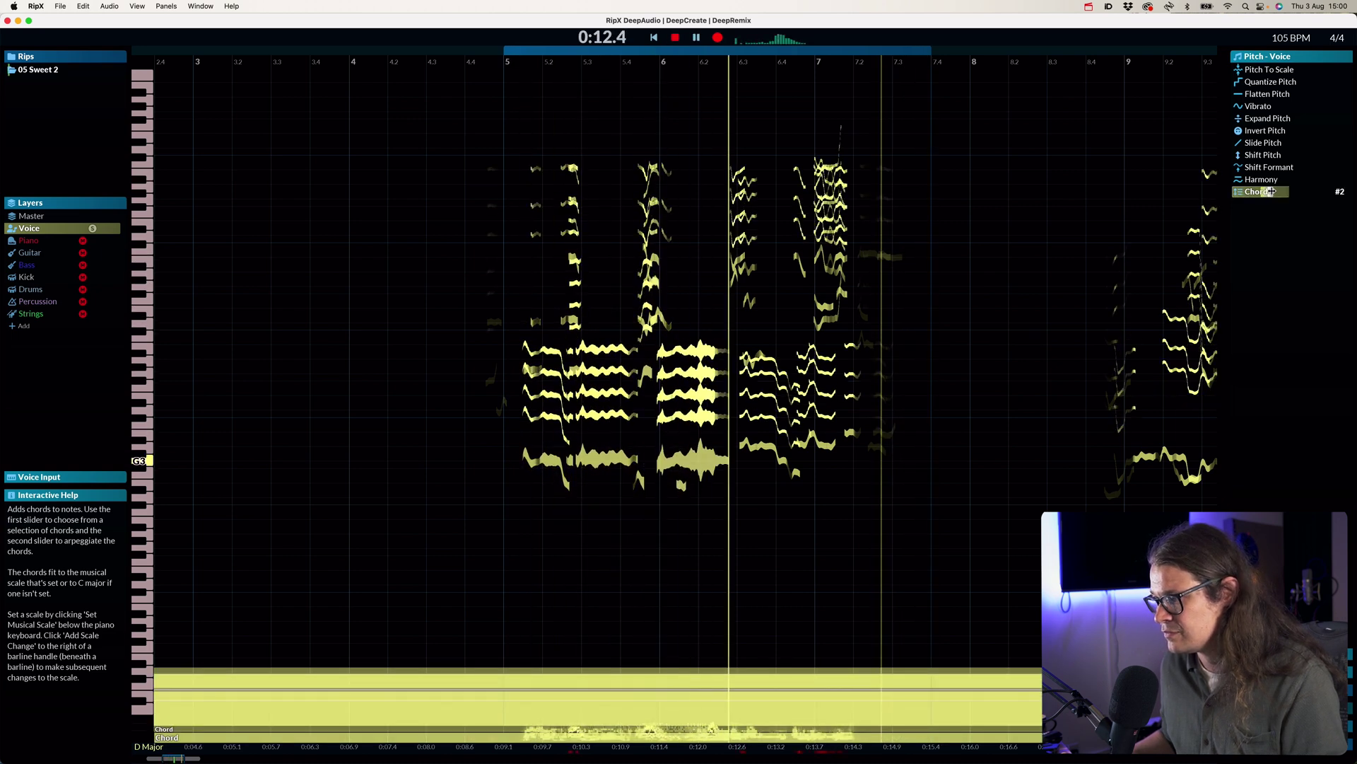
{"action": "left_click_drag", "start_coordinate": [1271, 191], "coordinate": [1263, 192]}
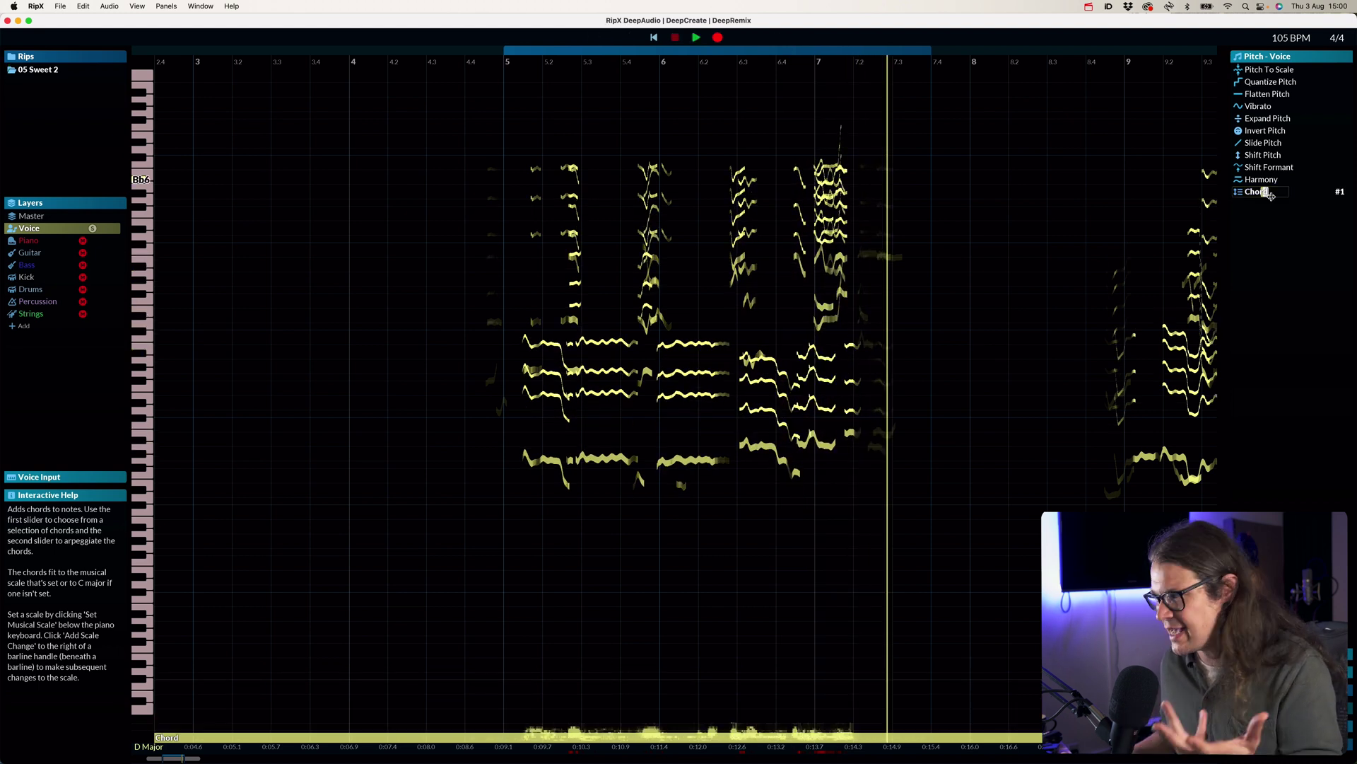
{"action": "left_click", "coordinate": [1265, 71]}
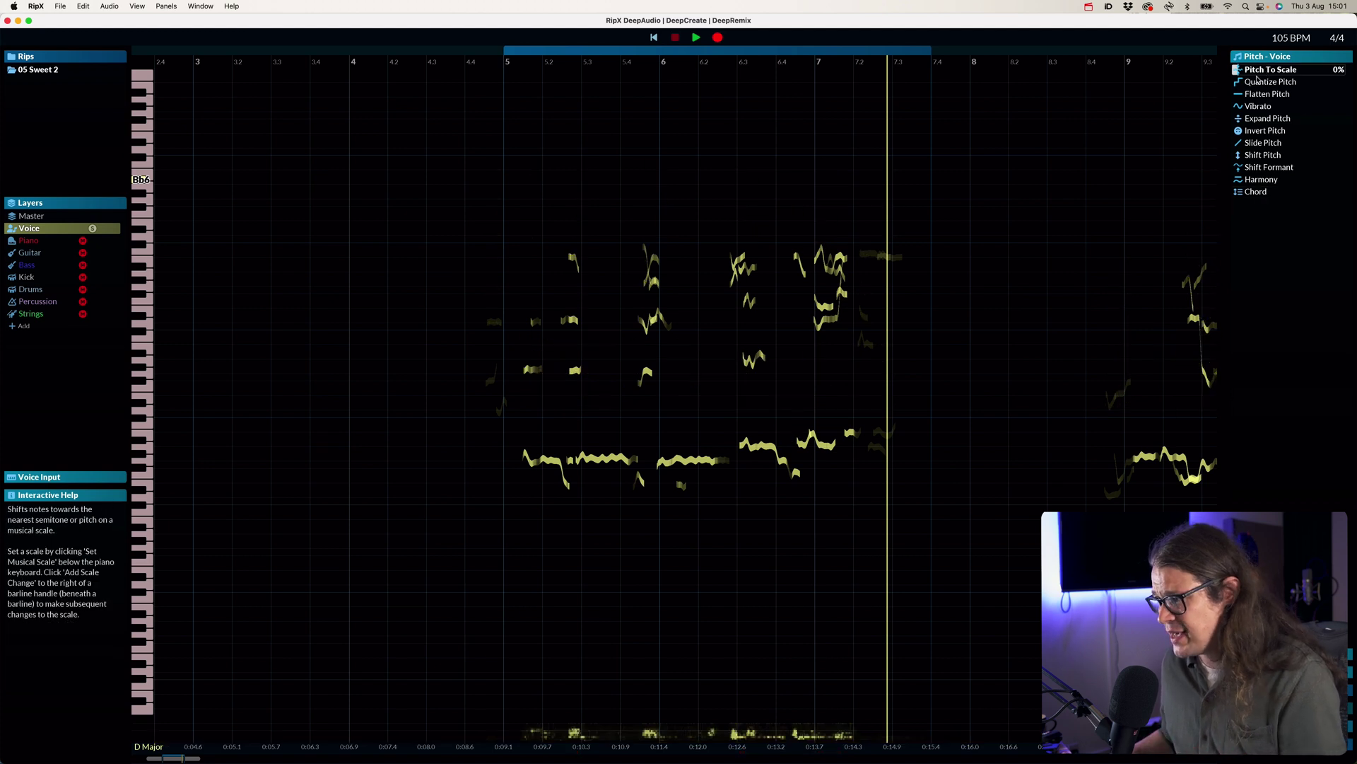
Select the voice notes from bar 5 to about bar 7 and snap them 100% to the D Major scale.
{"action": "left_click_drag", "start_coordinate": [962, 203], "coordinate": [501, 521]}
{"action": "key", "text": "space"}
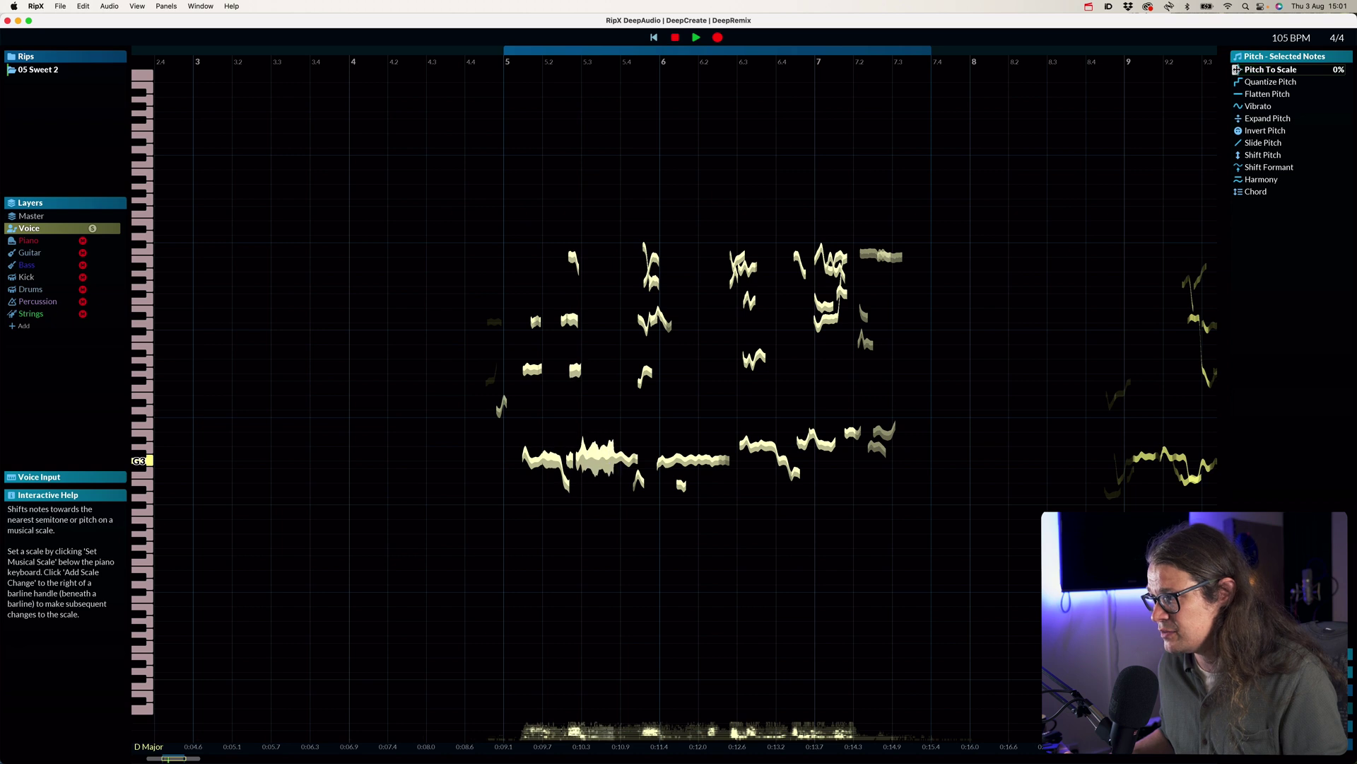
{"action": "left_click_drag", "start_coordinate": [1244, 69], "coordinate": [1343, 70]}
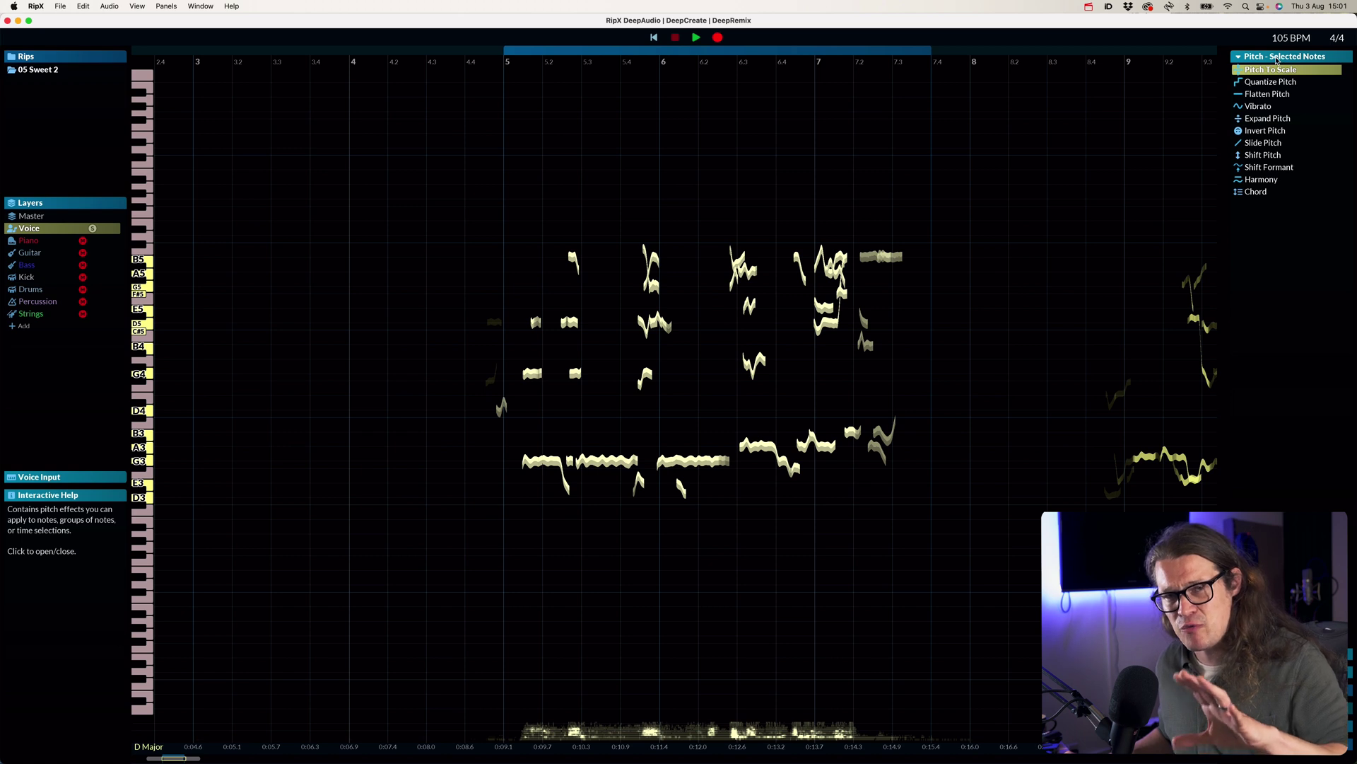
Collapse the Pitch effects panel, deselect the notes, and play from bar 4 to about bar 7.4.
{"action": "left_click", "coordinate": [1277, 61]}
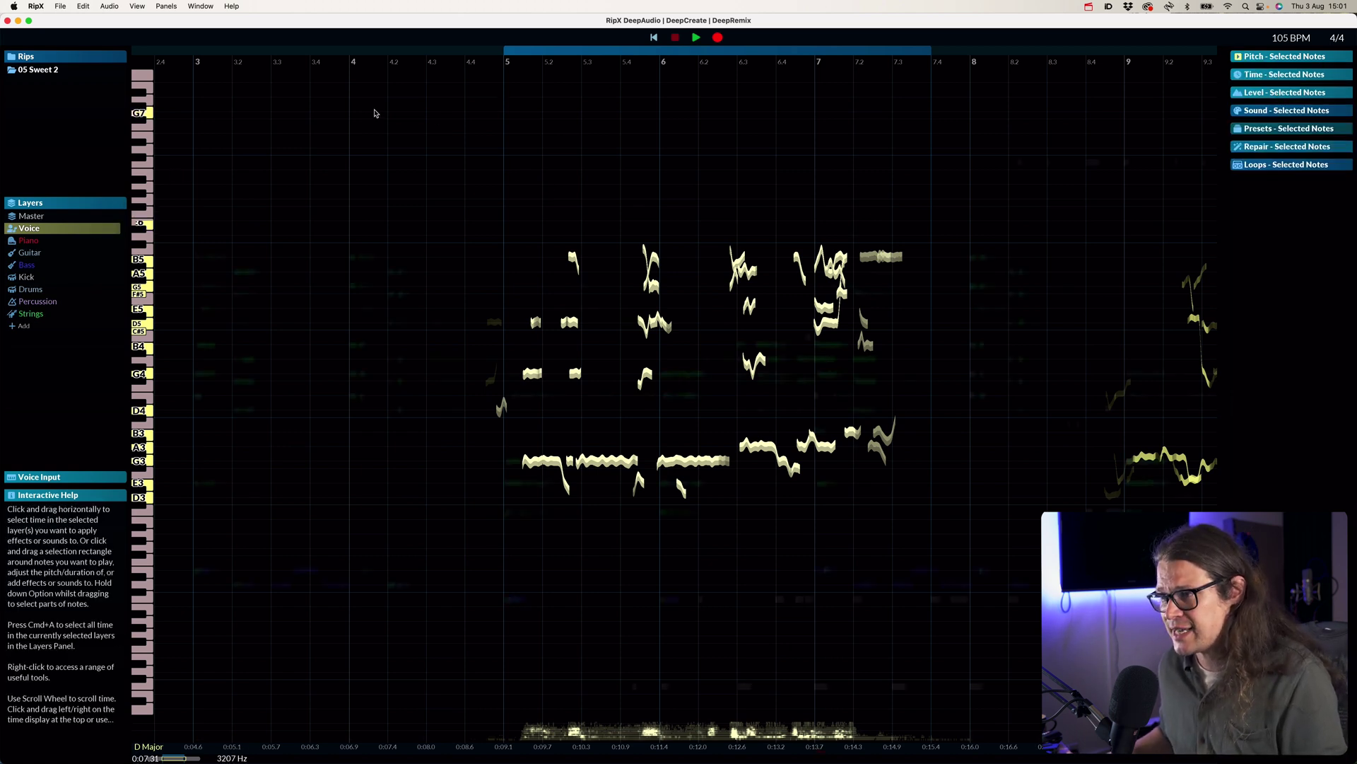
{"action": "left_click", "coordinate": [352, 115]}
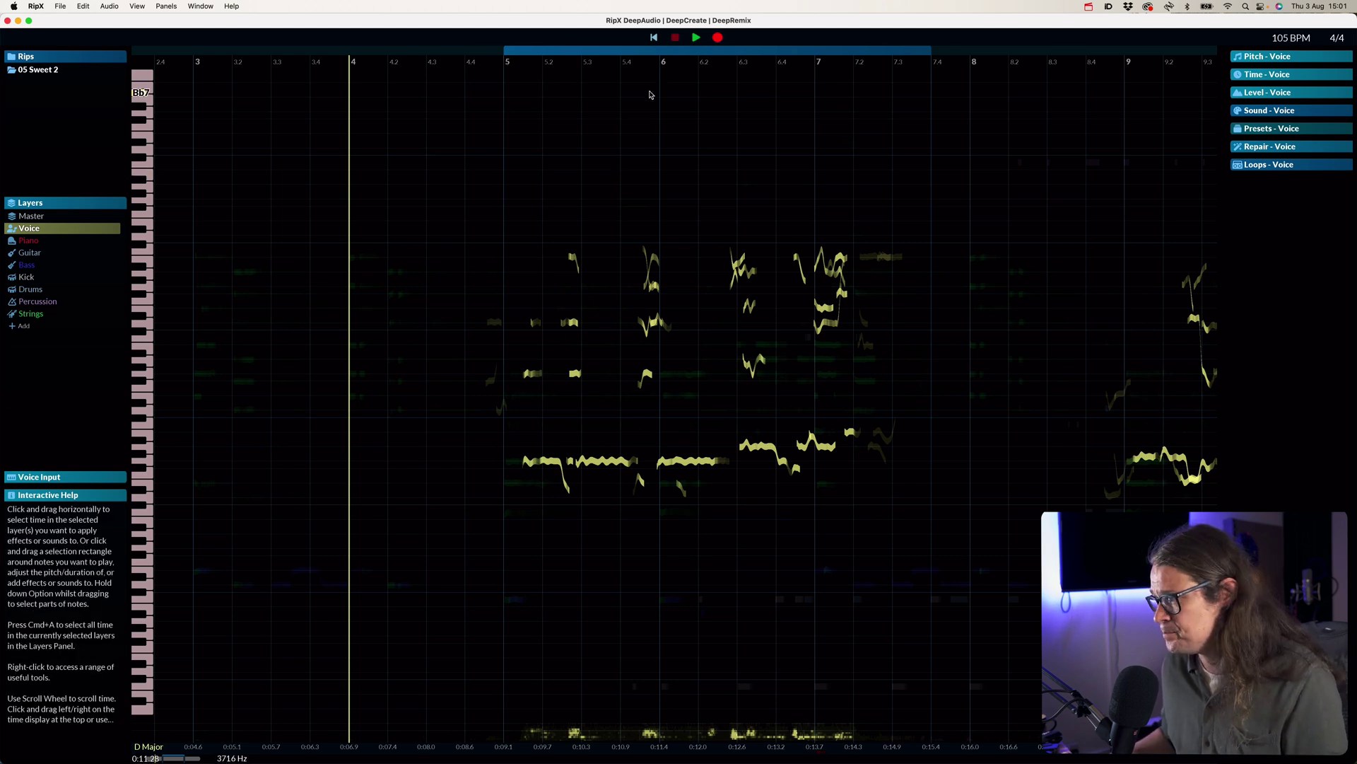
{"action": "key", "text": "space"}
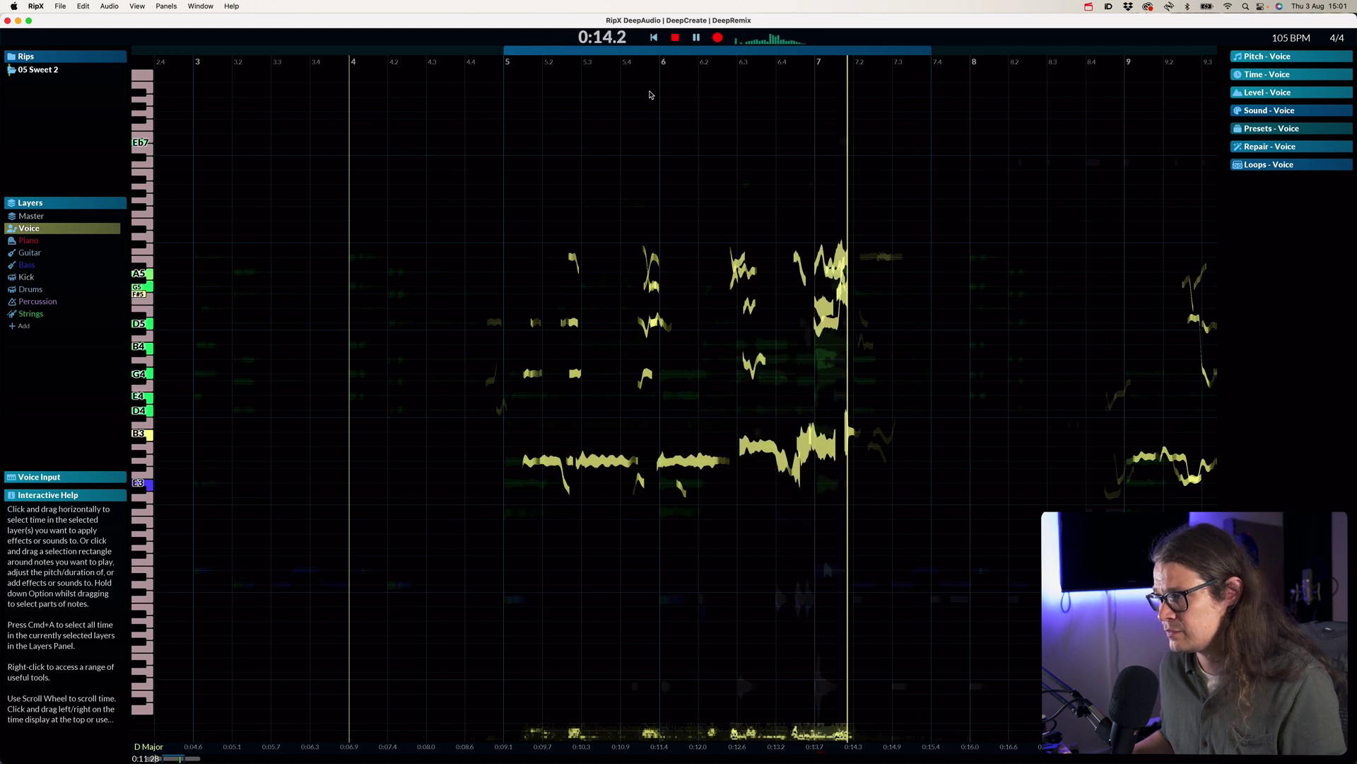
{"action": "key", "text": "space"}
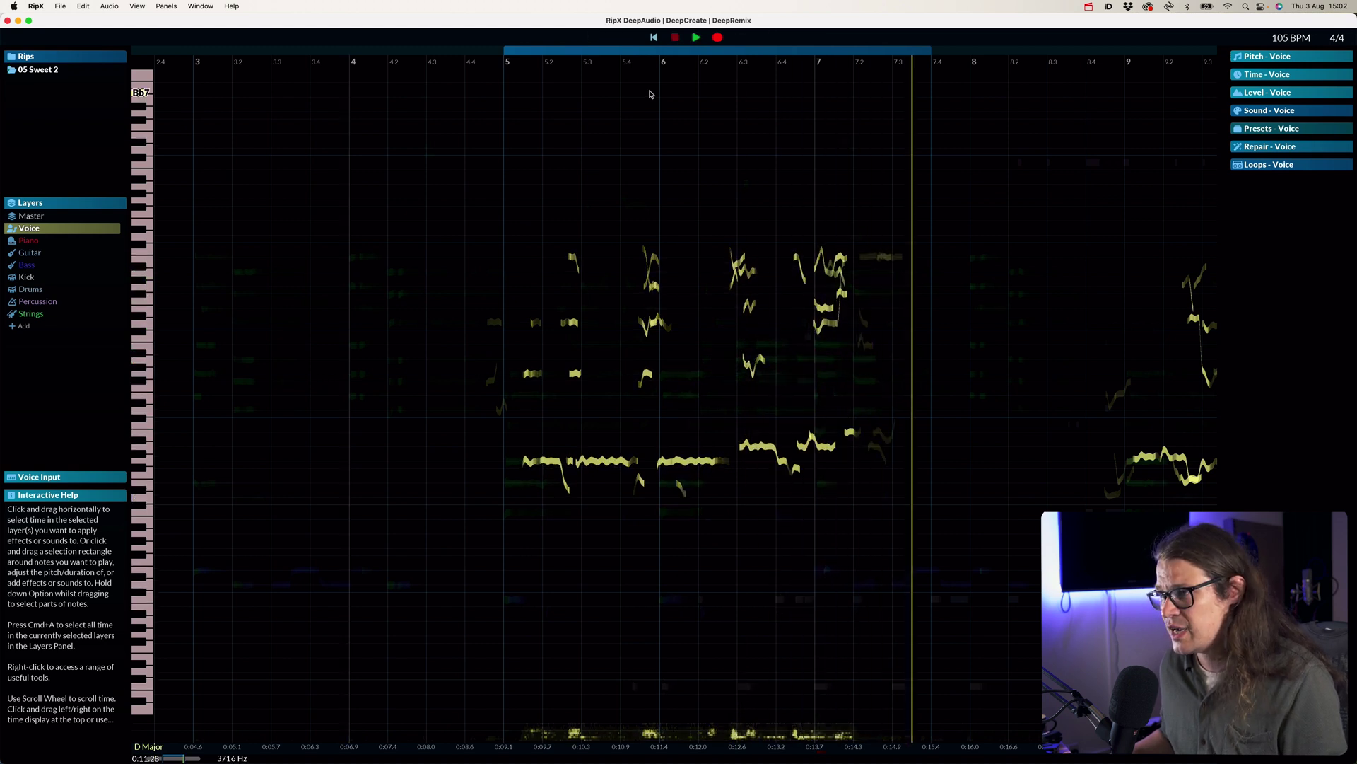
On Master, drag Cymbal 808 from Hi-hats & Cymbals onto bar 5 and play it back from bar 4.
{"action": "left_click", "coordinate": [34, 218]}
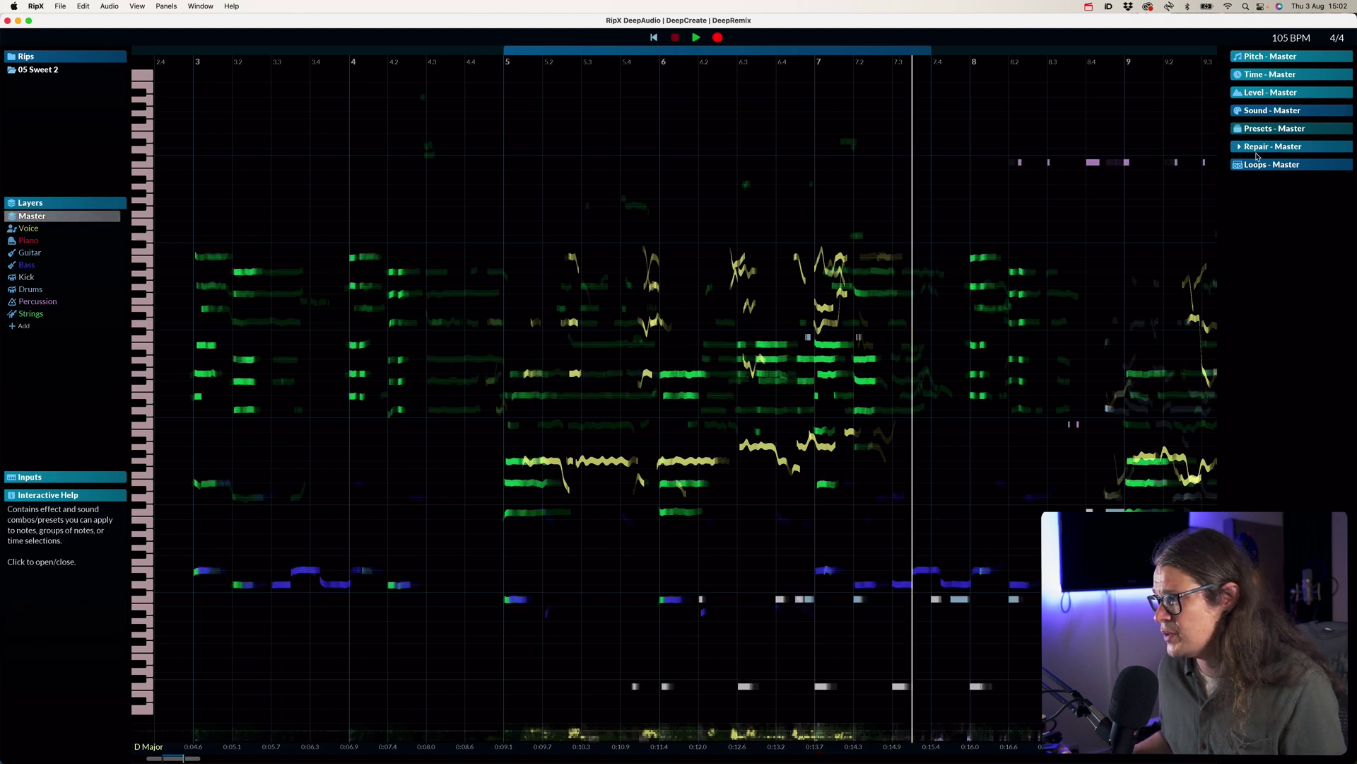
{"action": "left_click", "coordinate": [1272, 111]}
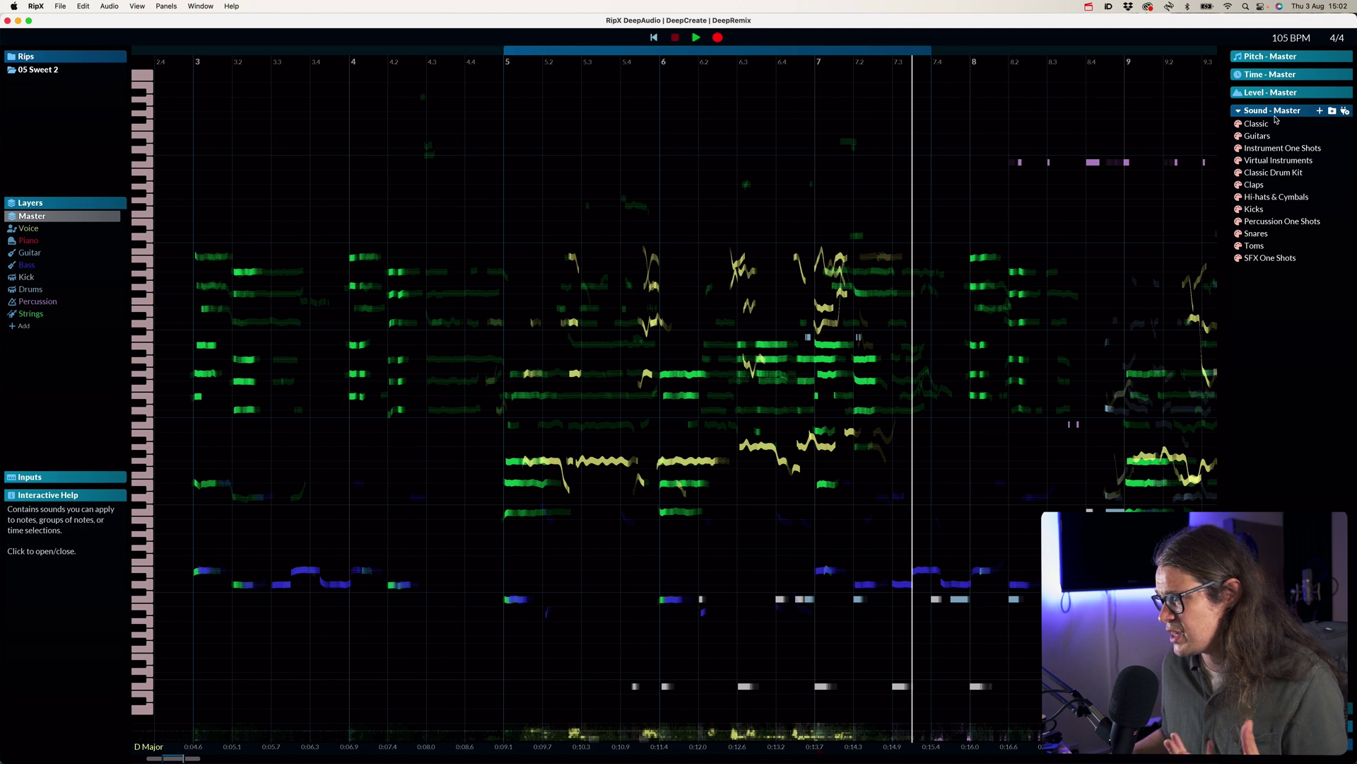
{"action": "left_click", "coordinate": [1240, 198]}
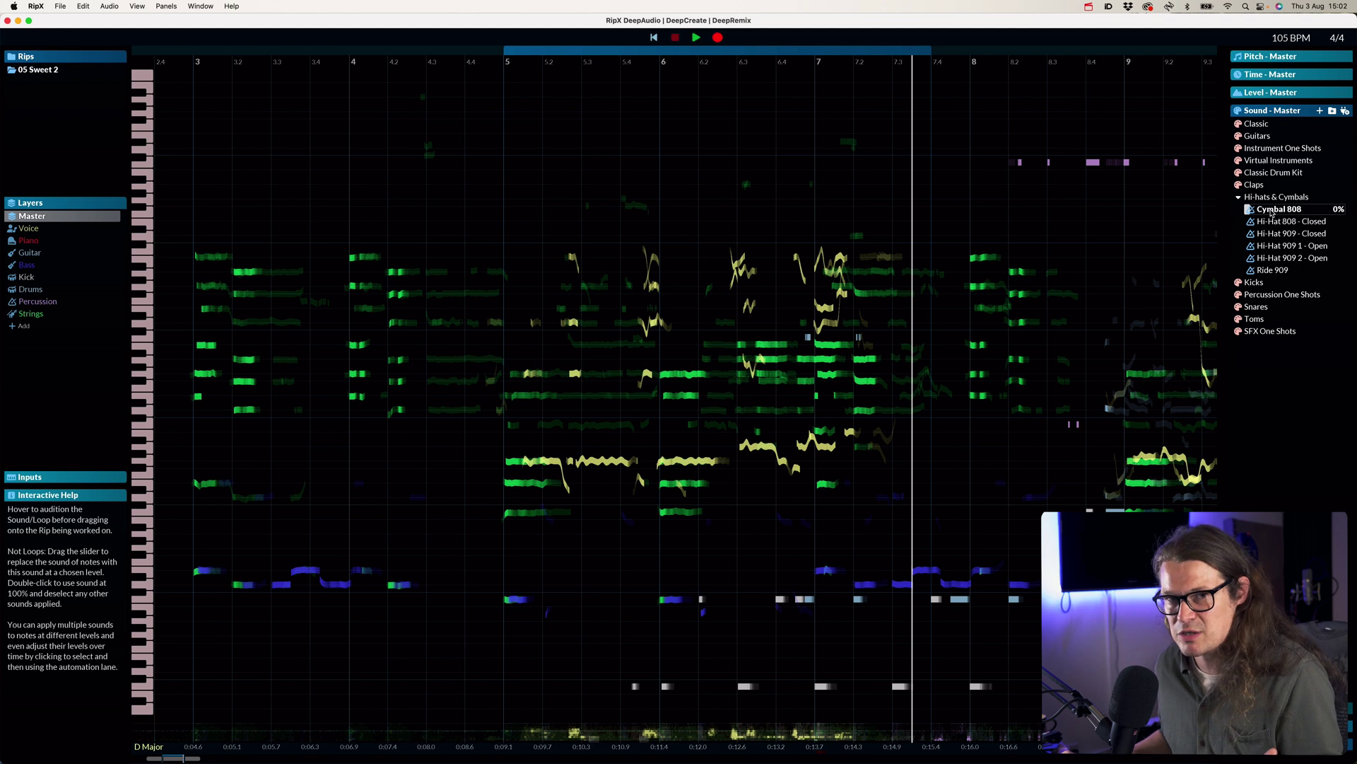
{"action": "left_click_drag", "start_coordinate": [1271, 211], "coordinate": [515, 143]}
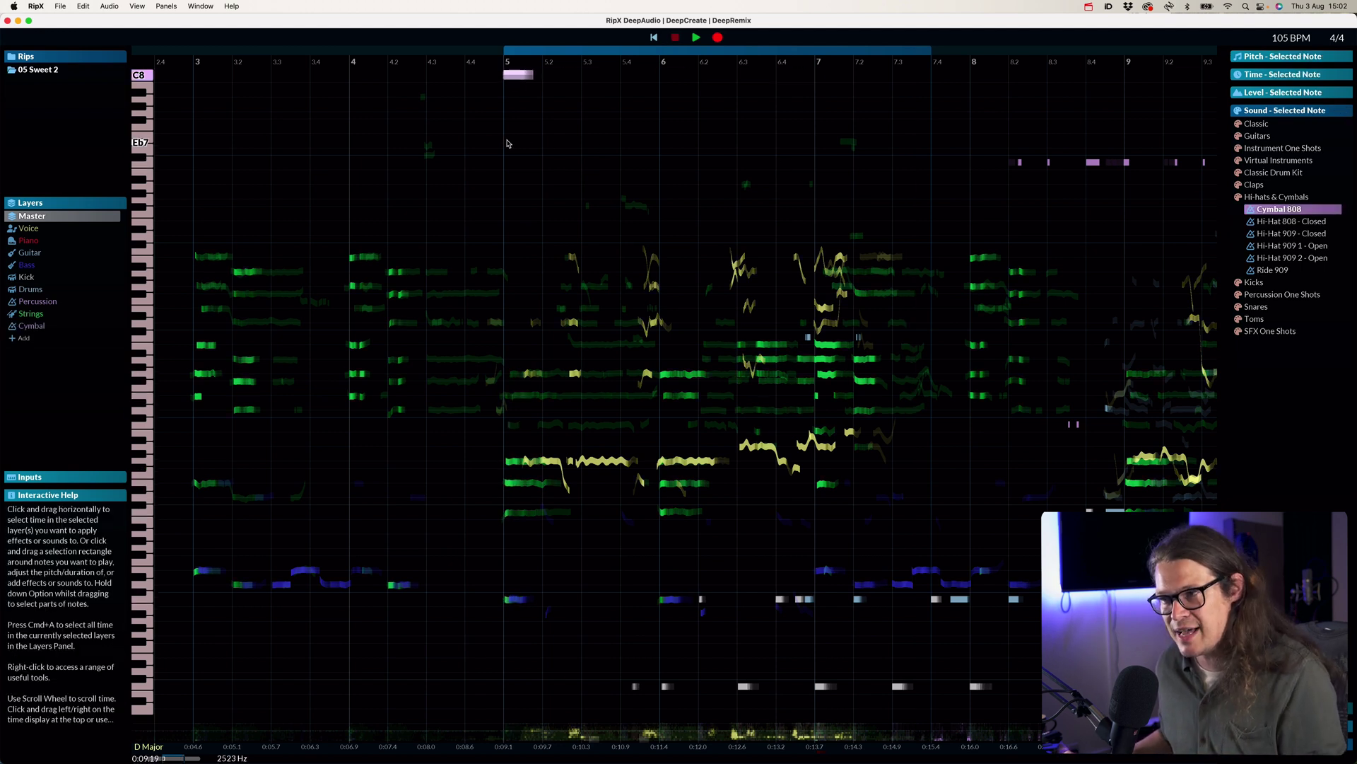
{"action": "left_click", "coordinate": [352, 83]}
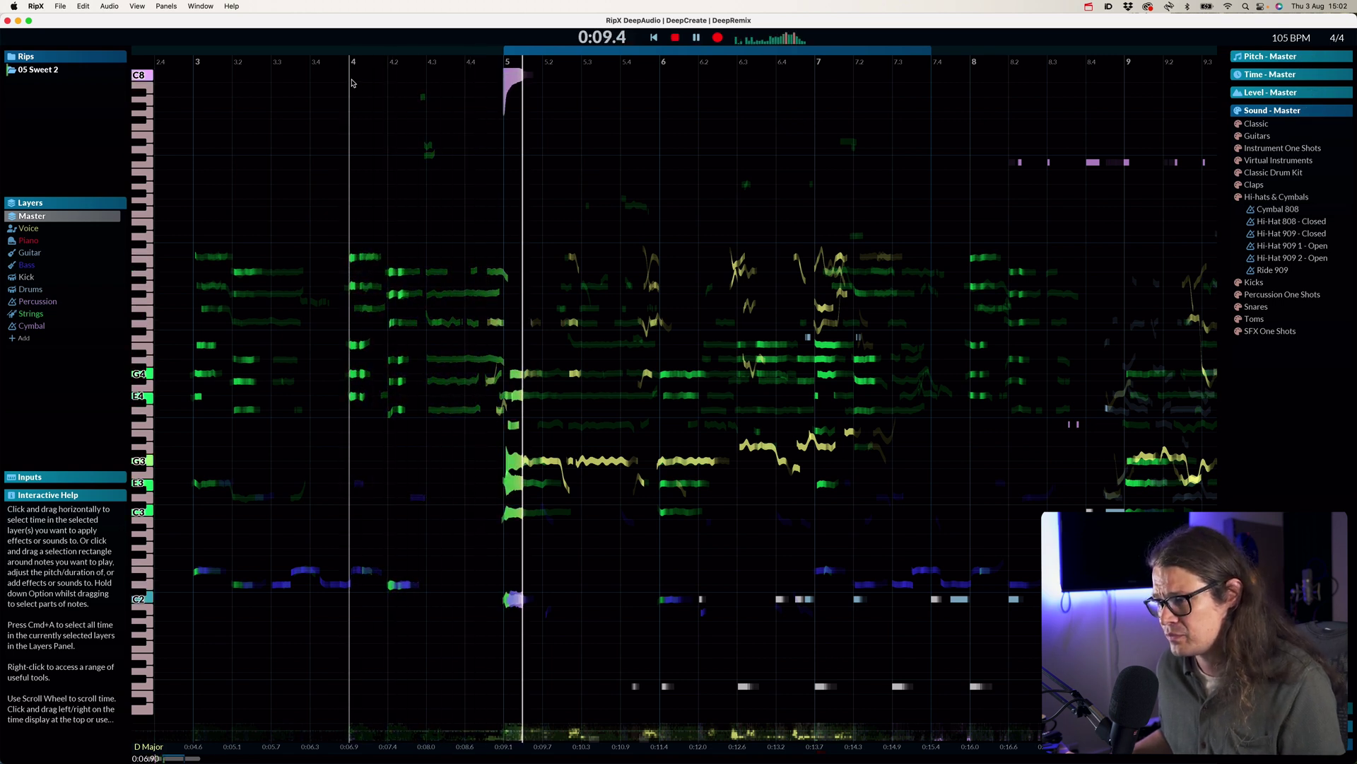
{"action": "key", "text": "space"}
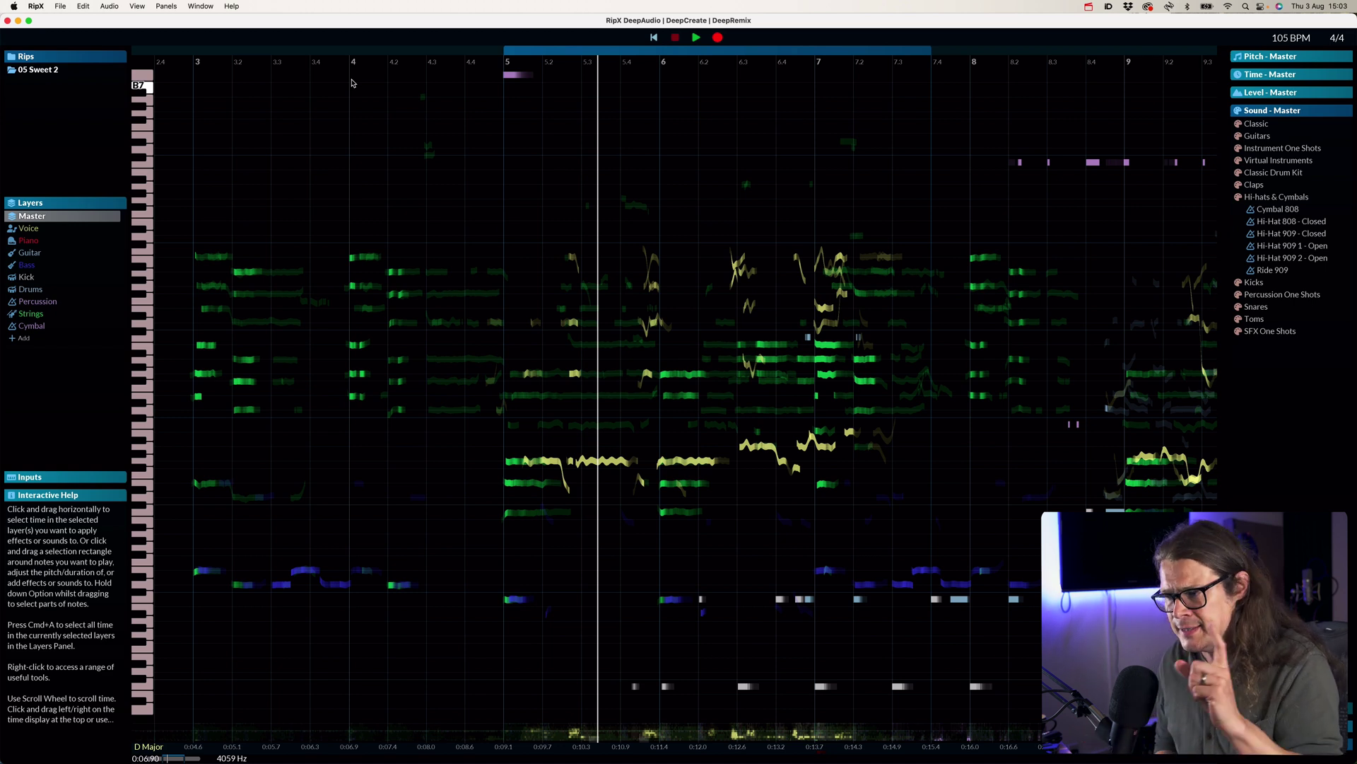
{"action": "left_click", "coordinate": [1239, 124]}
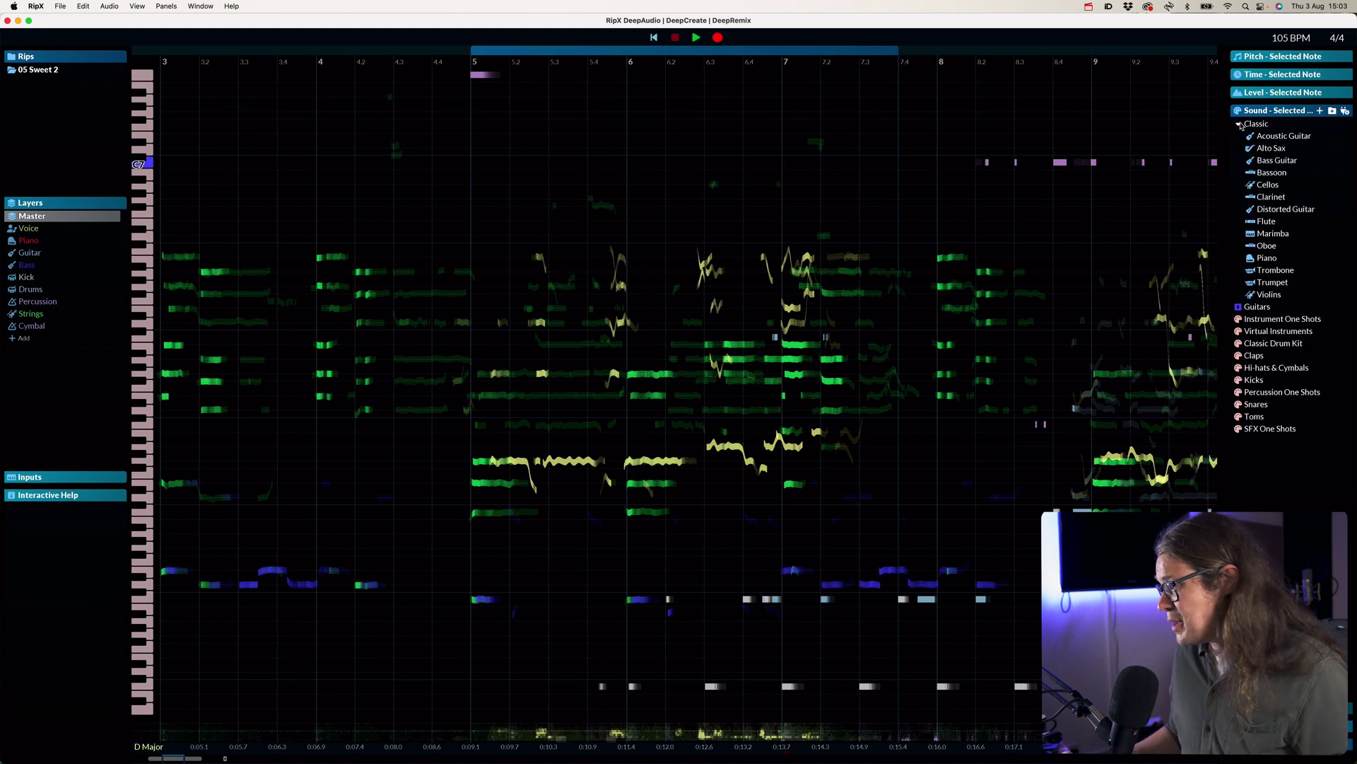
Add an Alto Sax note on D5 at bar 5 and lengthen it past bar 6.
{"action": "mouse_move", "coordinate": [1249, 138]}
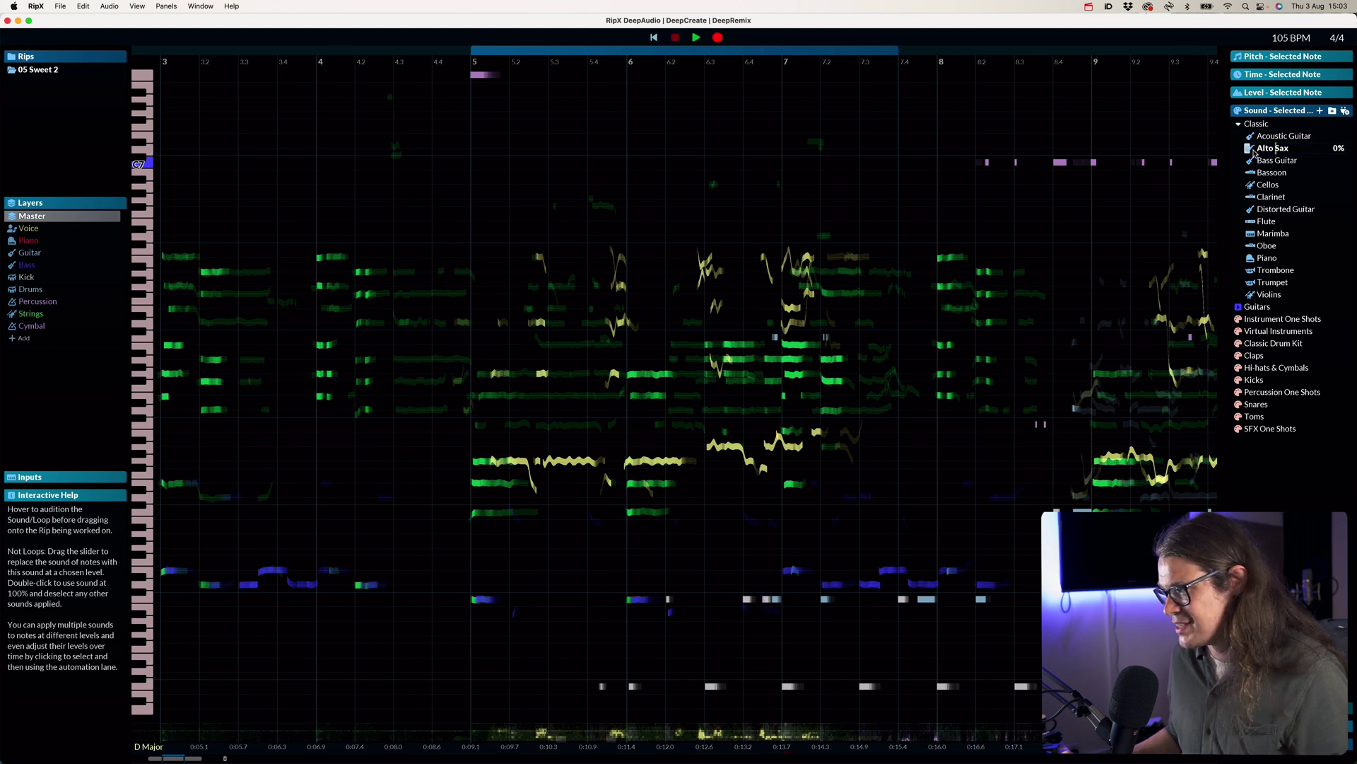
{"action": "left_click_drag", "start_coordinate": [473, 165], "coordinate": [489, 330]}
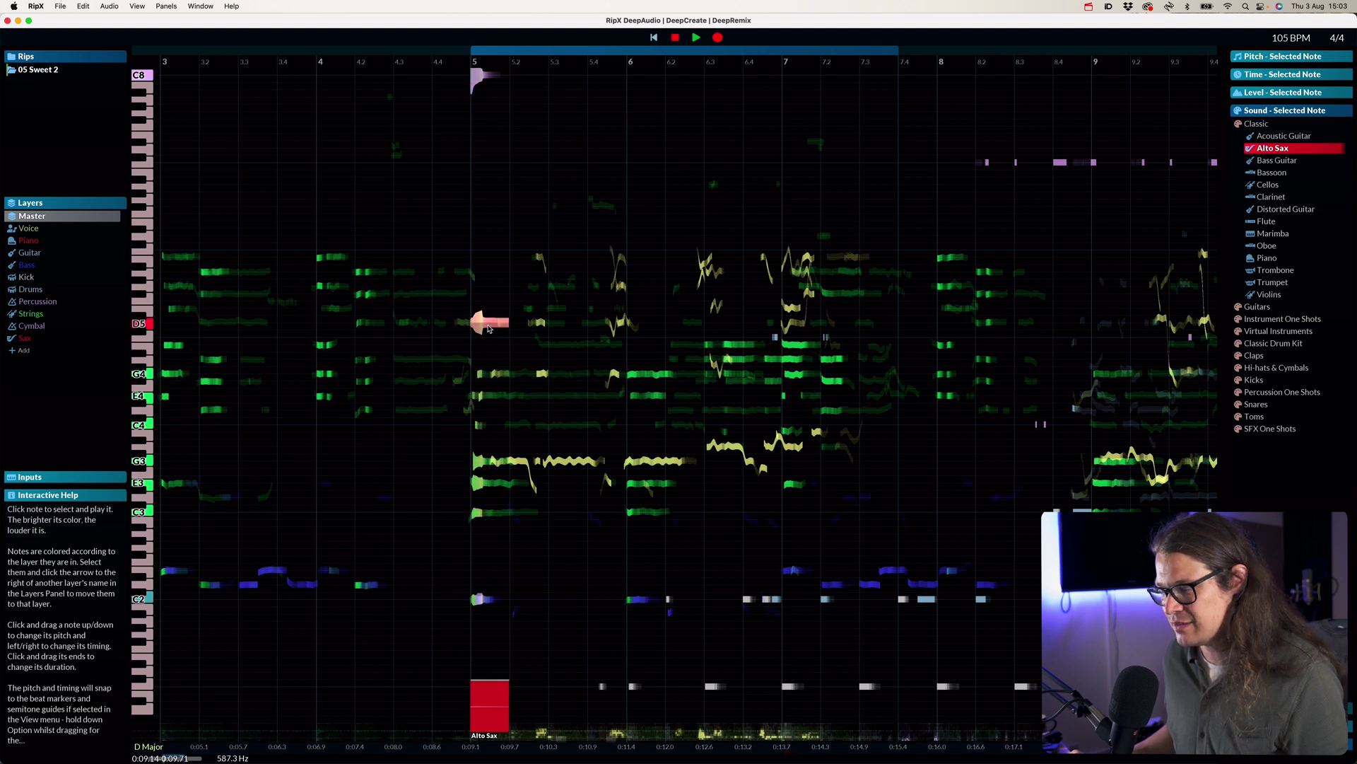
{"action": "left_click_drag", "start_coordinate": [507, 322], "coordinate": [658, 321]}
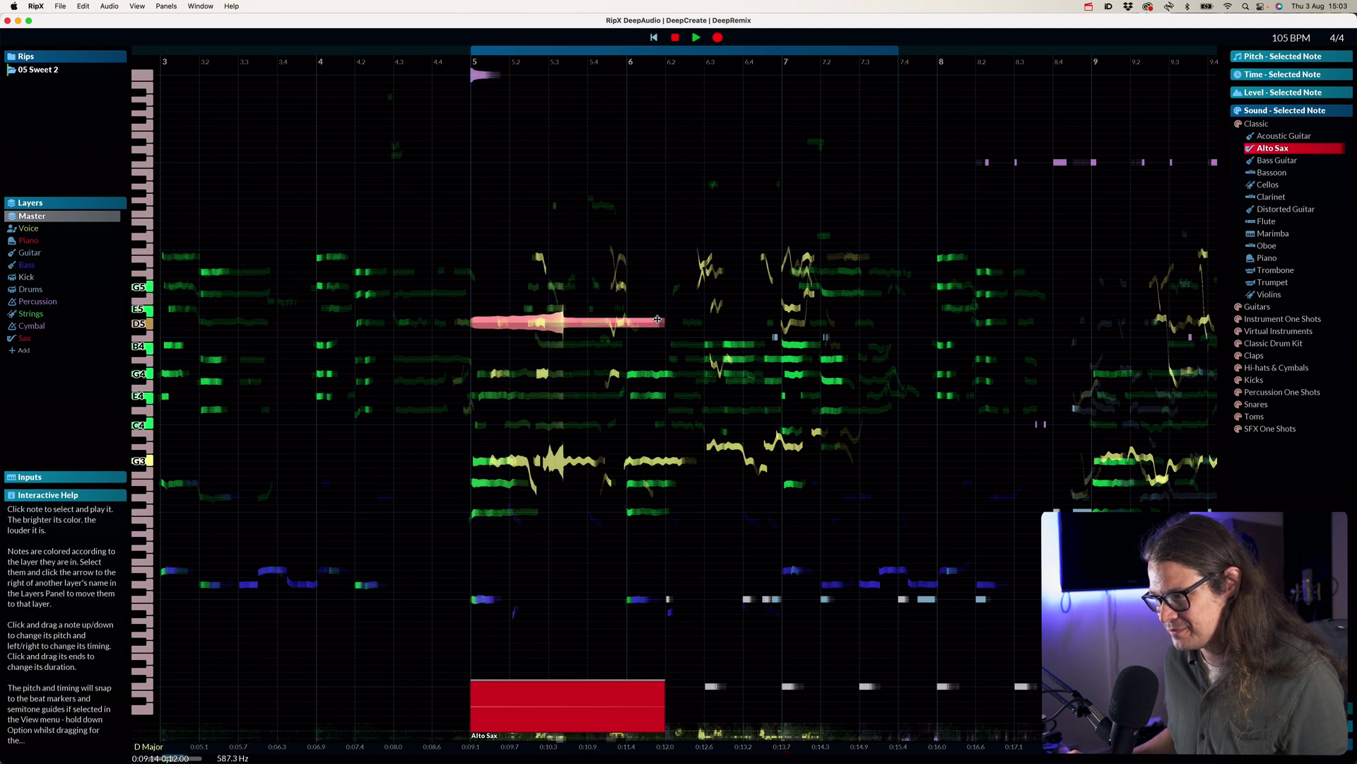
{"action": "left_click", "coordinate": [622, 325]}
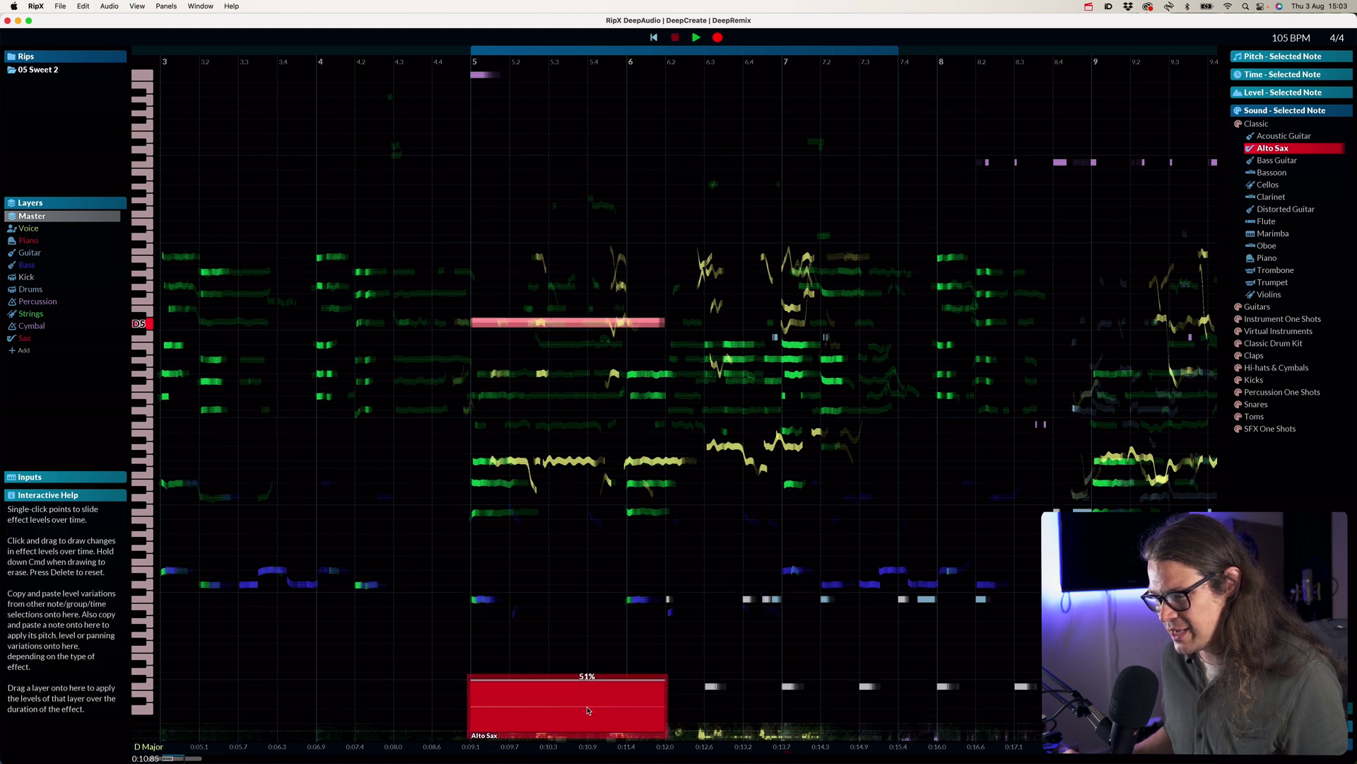
Make the sax note's level dip to 25% mid-note and play it from bar 5.
{"action": "left_click_drag", "start_coordinate": [588, 710], "coordinate": [587, 722]}
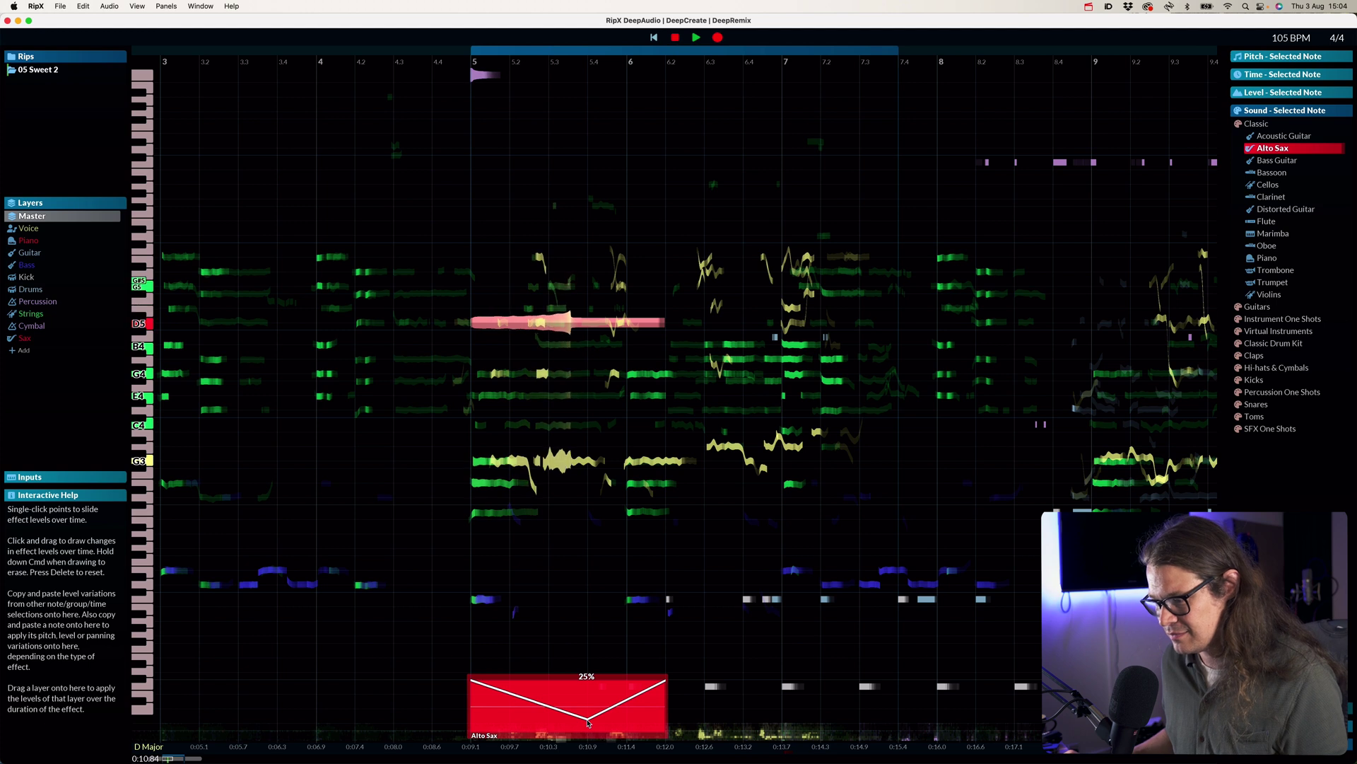
{"action": "key", "text": "space"}
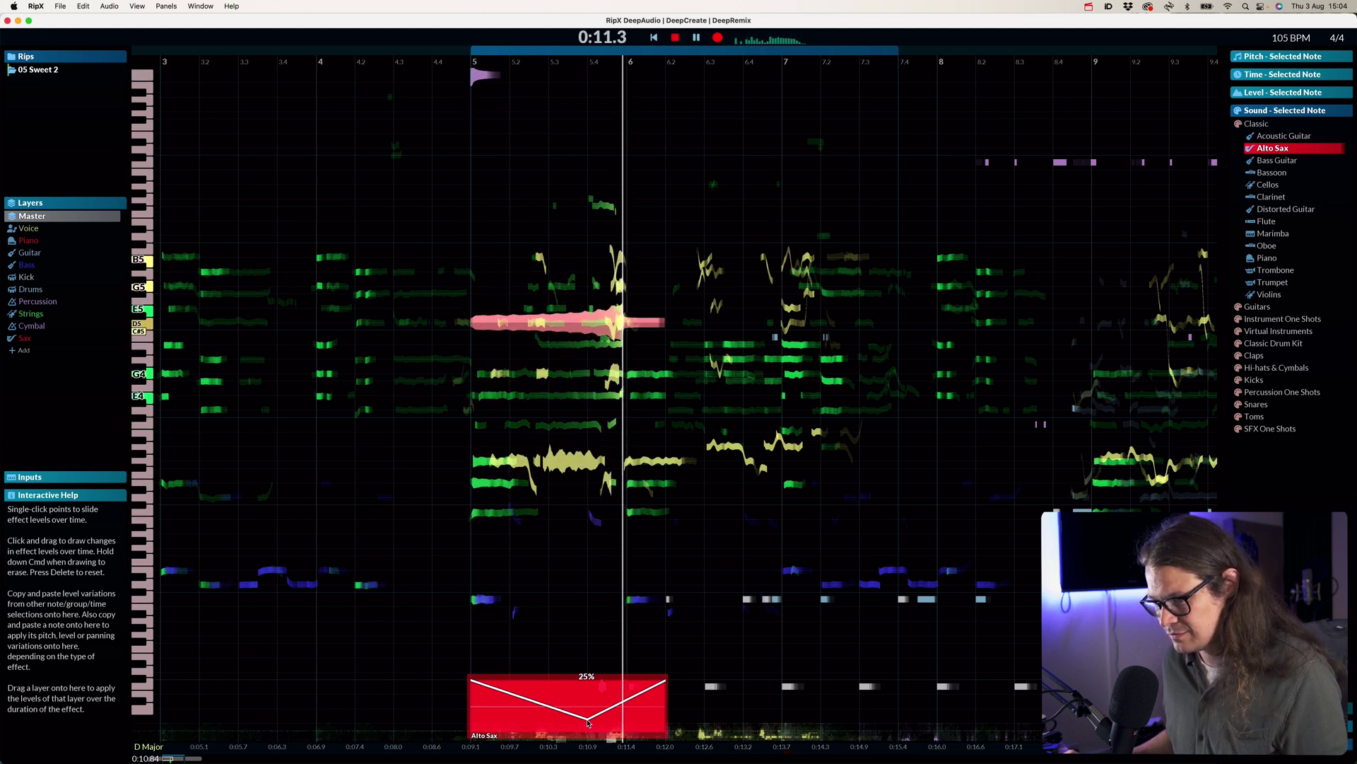
{"action": "key", "text": "space"}
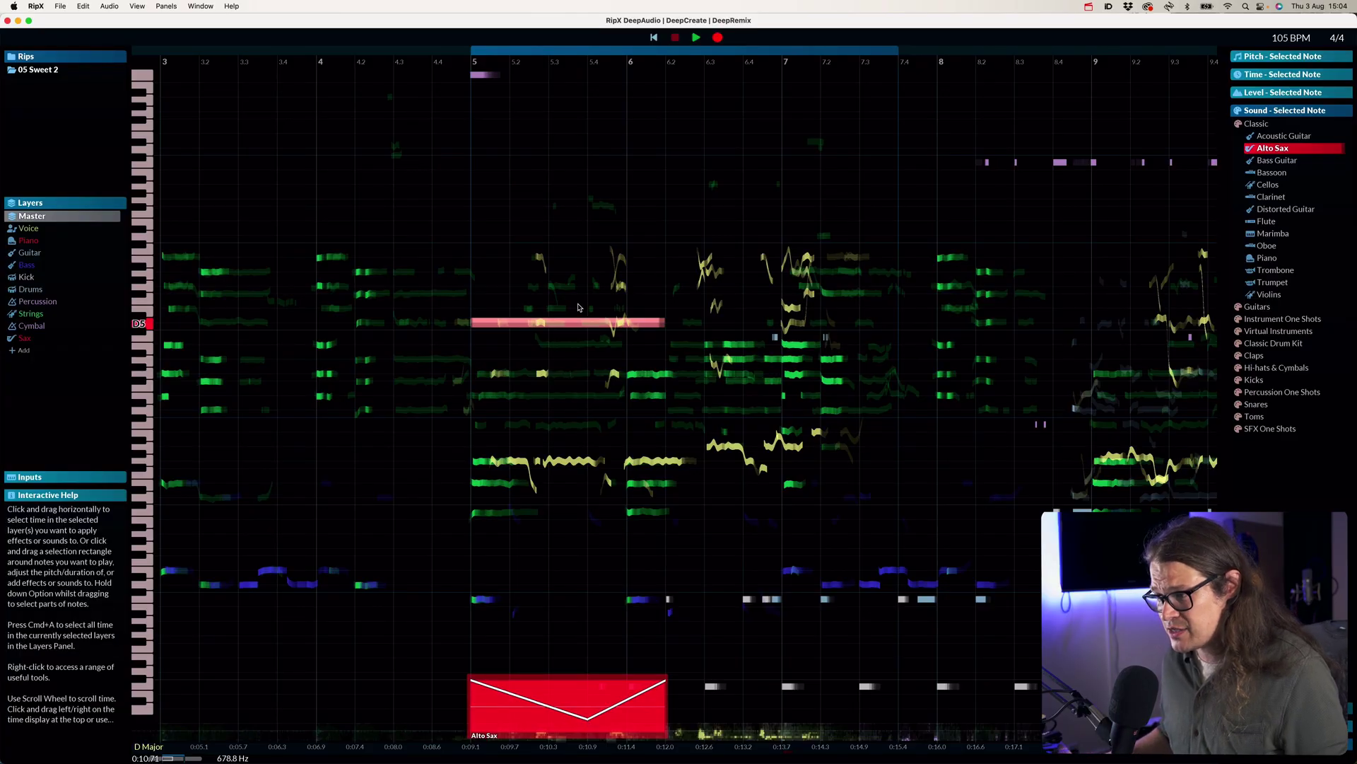
Deselect the sax note, select and solo the Drums layer, and play it back.
{"action": "left_click", "coordinate": [572, 324]}
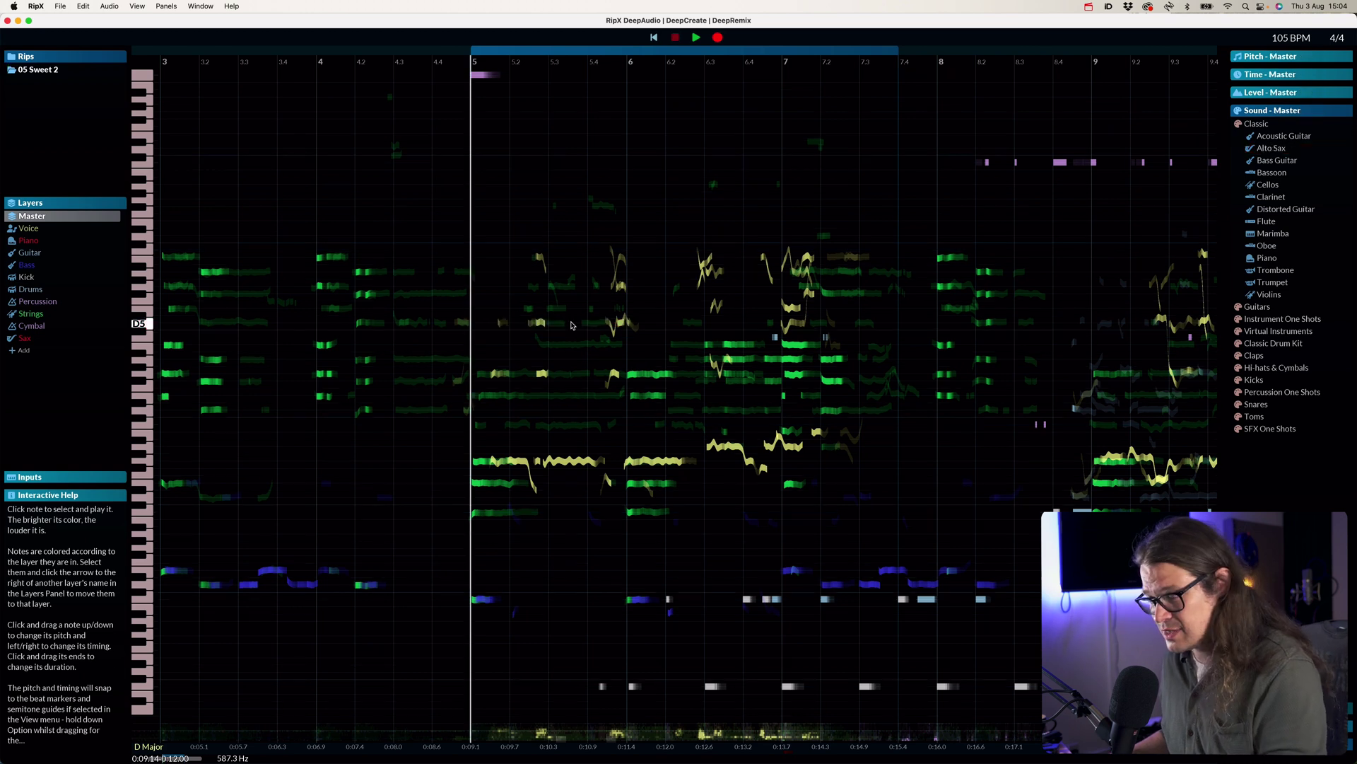
{"action": "mouse_move", "coordinate": [46, 278]}
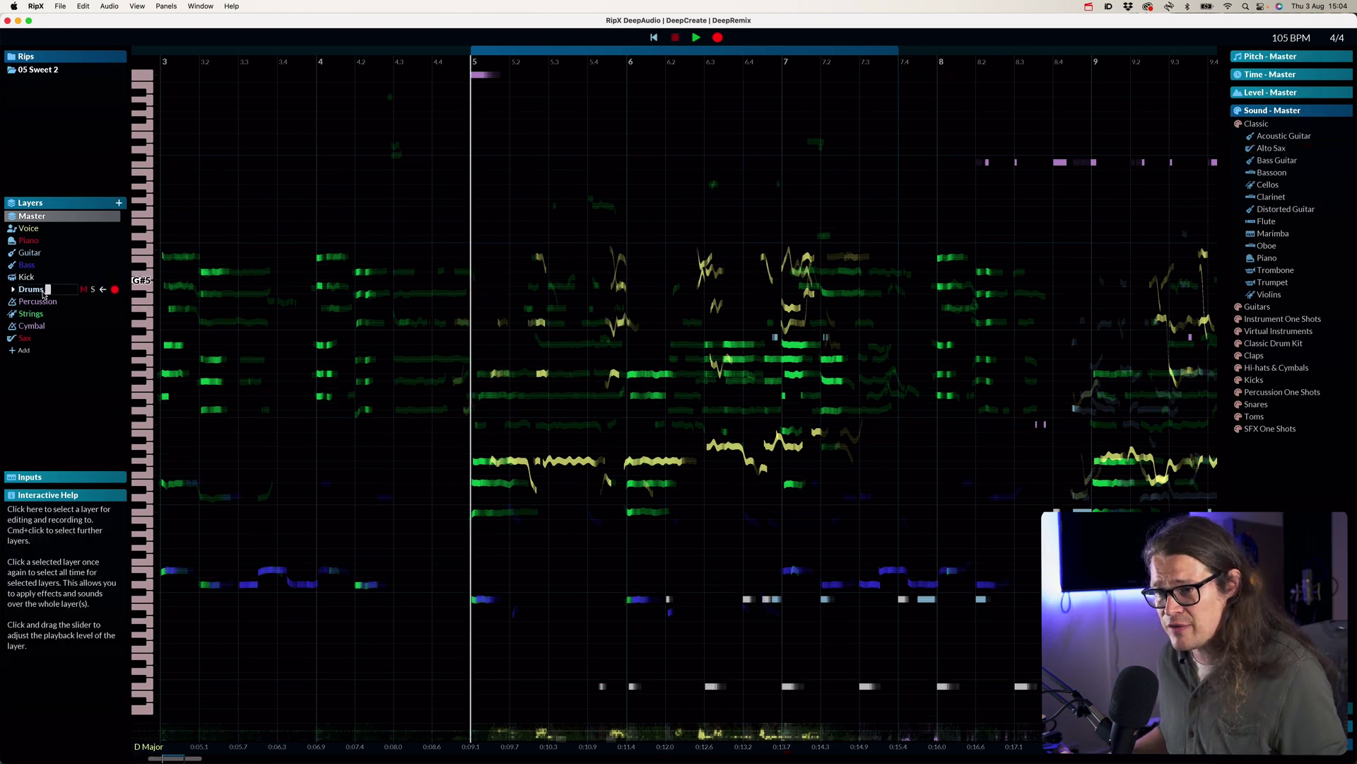
{"action": "left_click", "coordinate": [32, 290]}
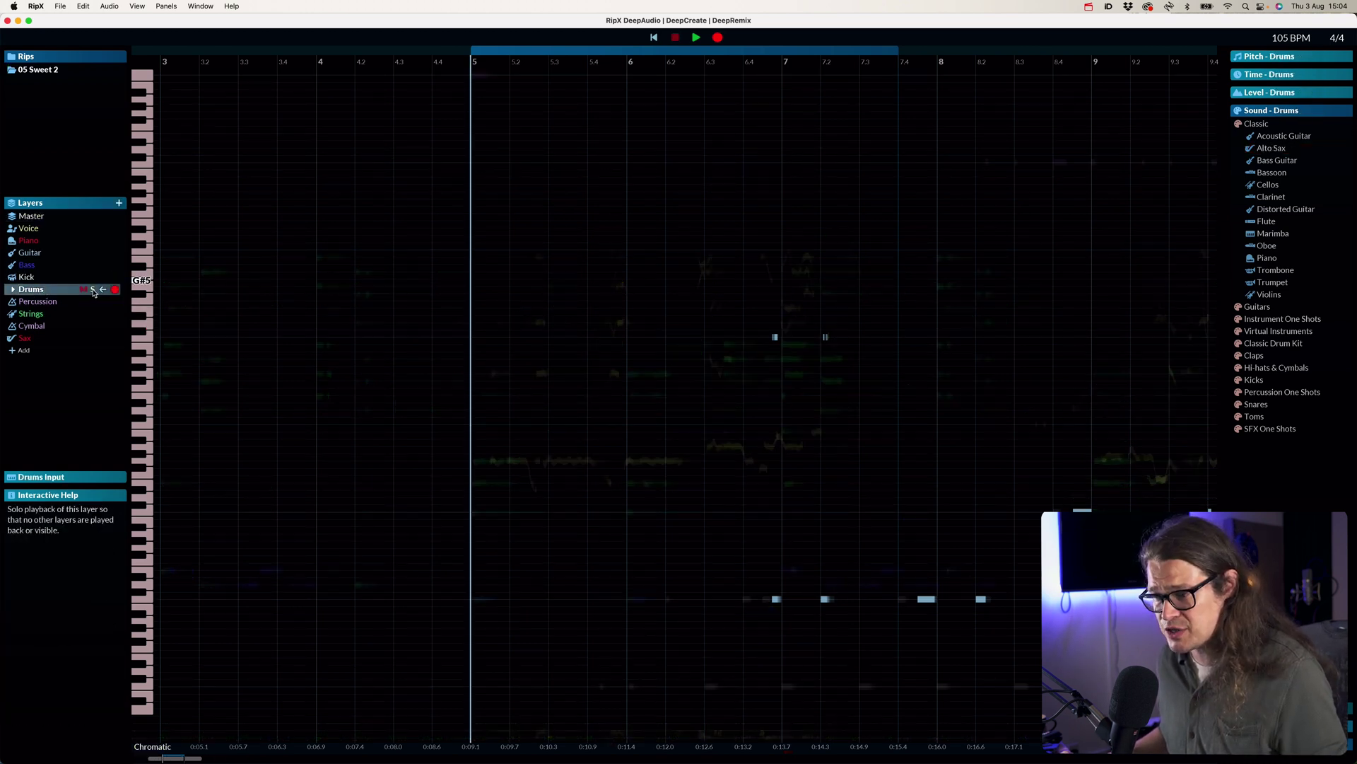
{"action": "left_click", "coordinate": [94, 290]}
{"action": "key", "text": "space"}
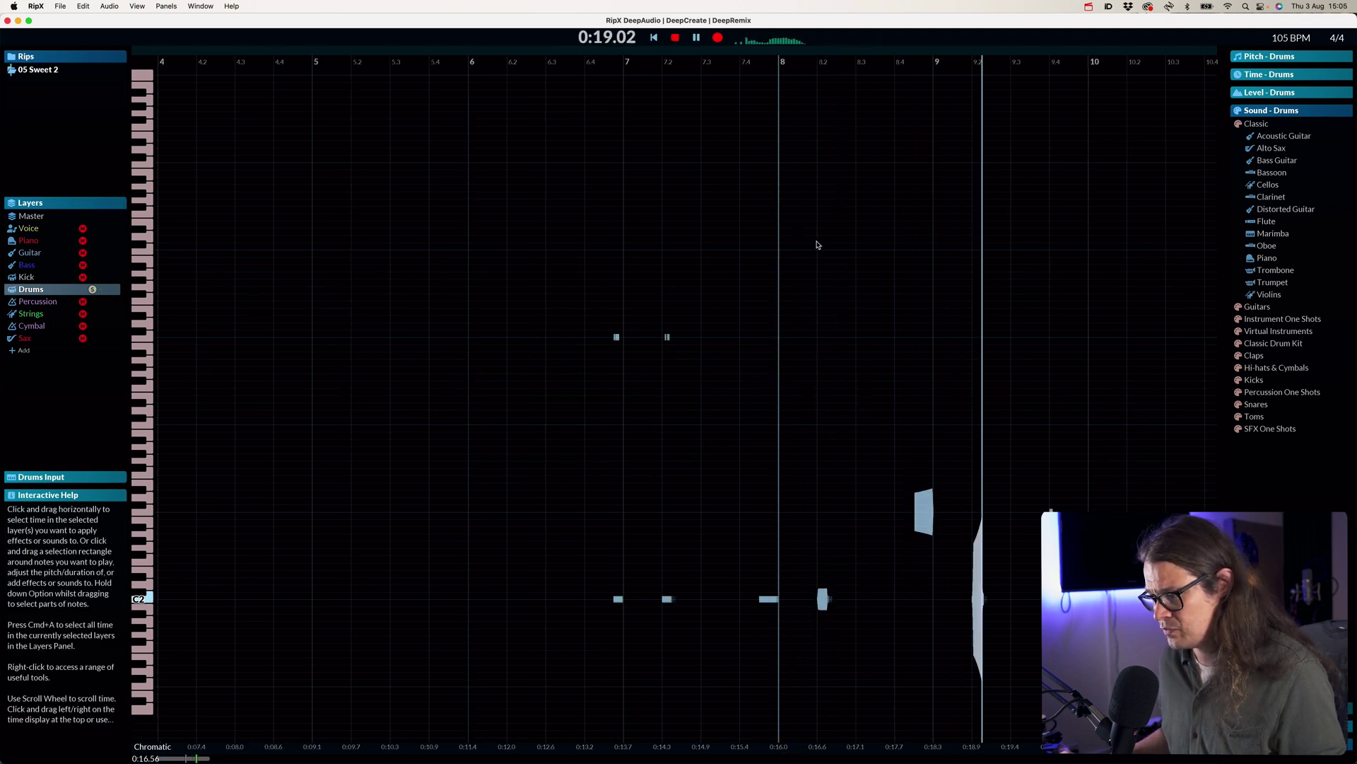
{"action": "key", "text": "space"}
{"action": "key", "text": "space"}
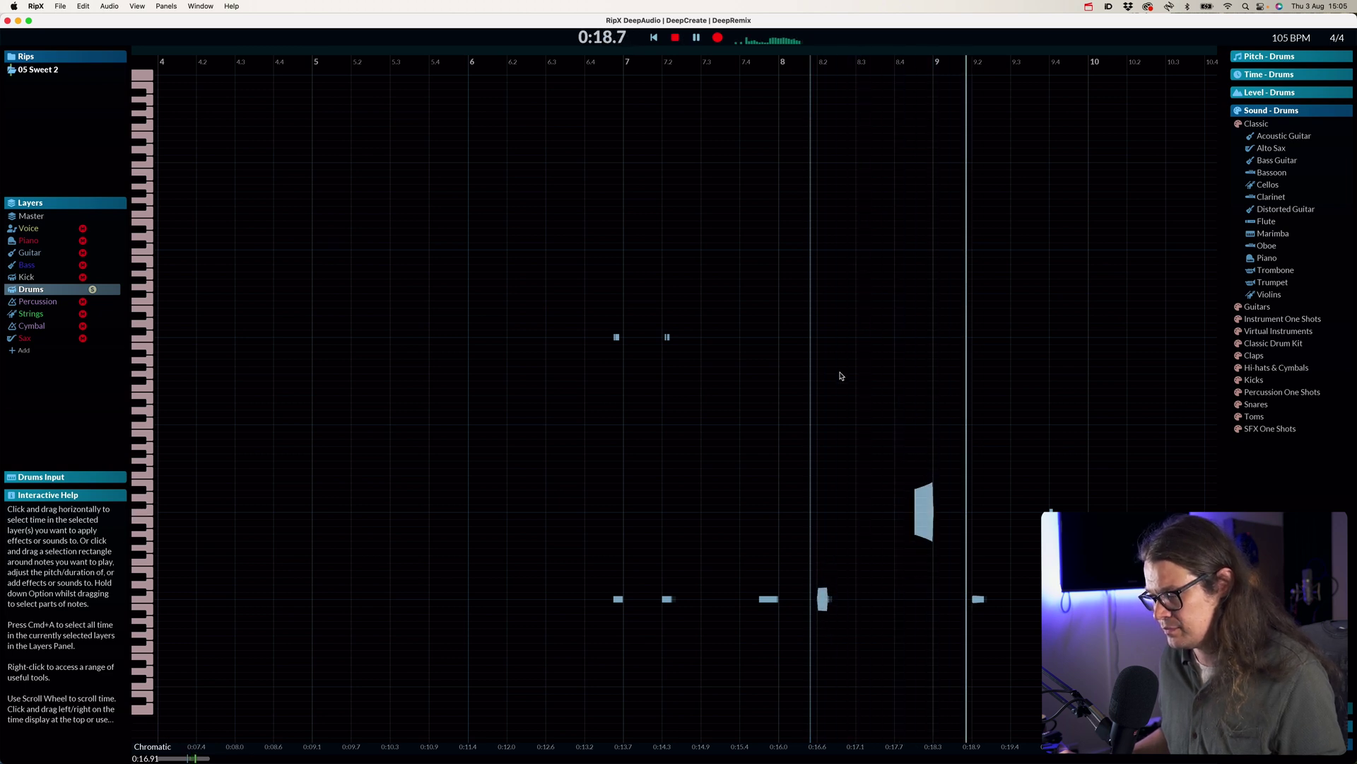
{"action": "key", "text": "space"}
Audition the snare note just after bar 9, then browse the menus.
{"action": "left_click", "coordinate": [979, 600]}
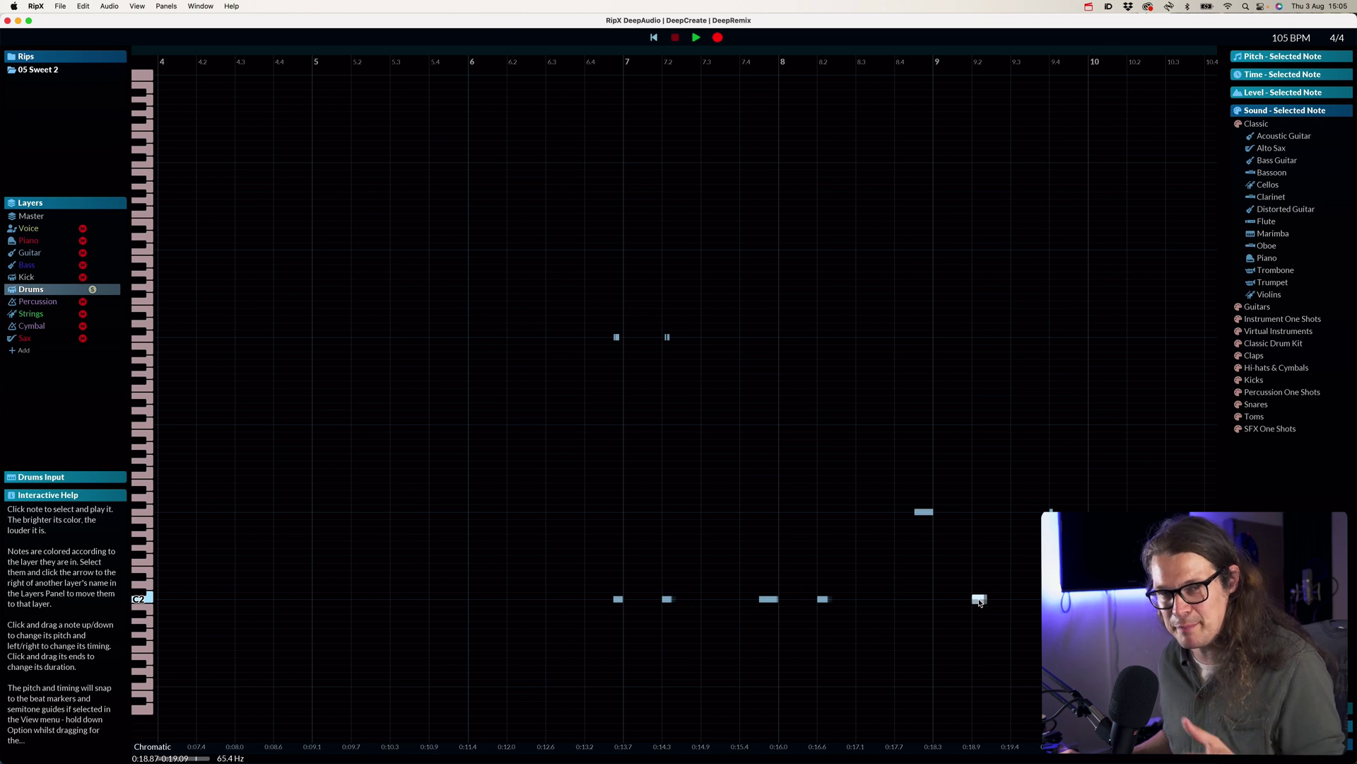
{"action": "left_click", "coordinate": [979, 601]}
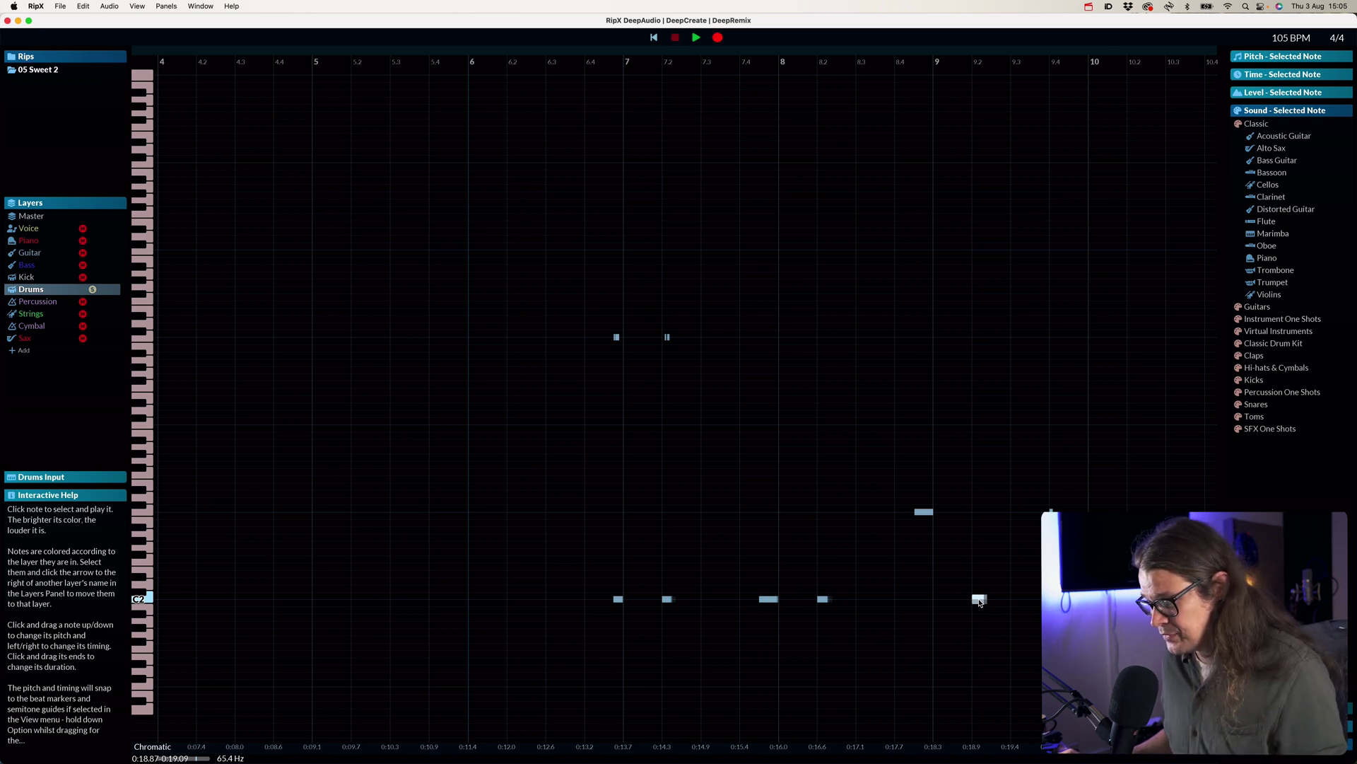
{"action": "left_click", "coordinate": [979, 600]}
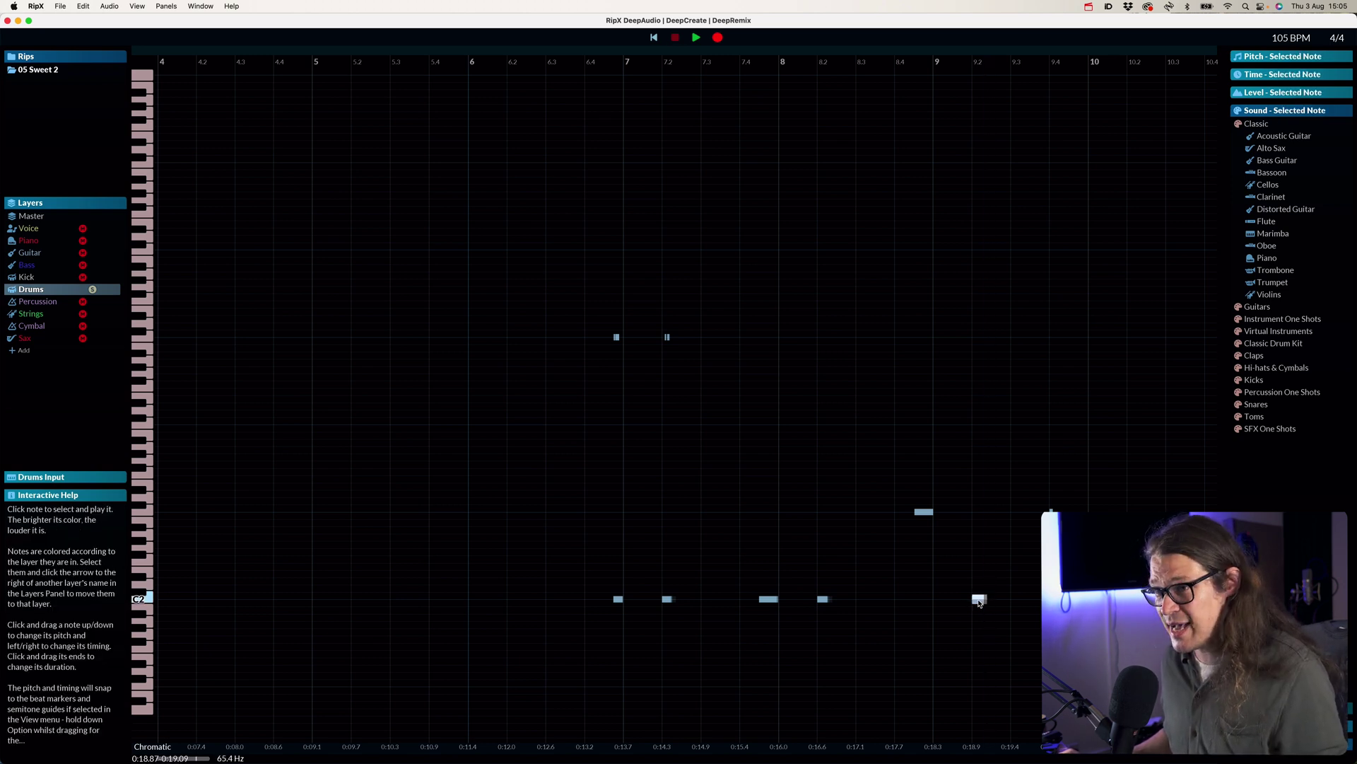
{"action": "left_click", "coordinate": [54, 6]}
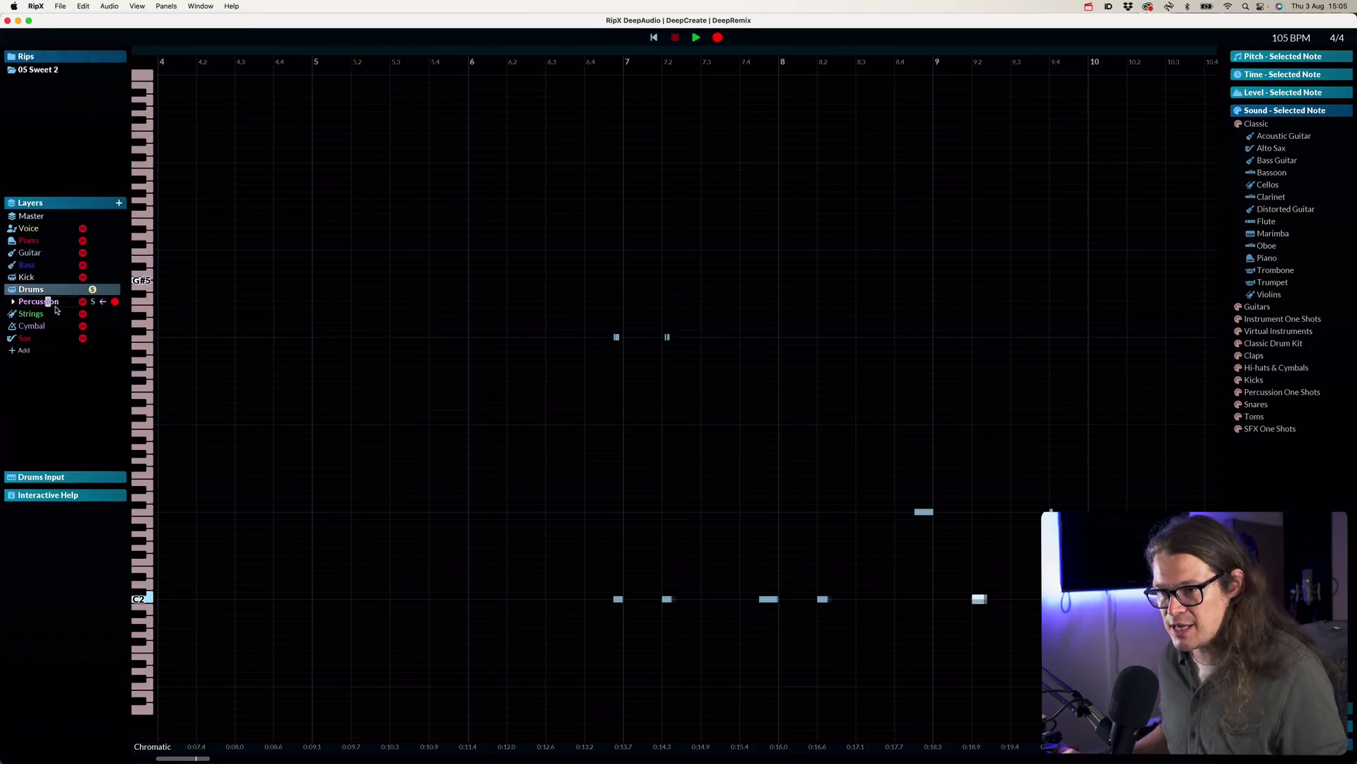
Switch to the Bass layer, unsolo Drums and solo Bass instead.
{"action": "mouse_move", "coordinate": [47, 314]}
{"action": "left_click", "coordinate": [29, 265]}
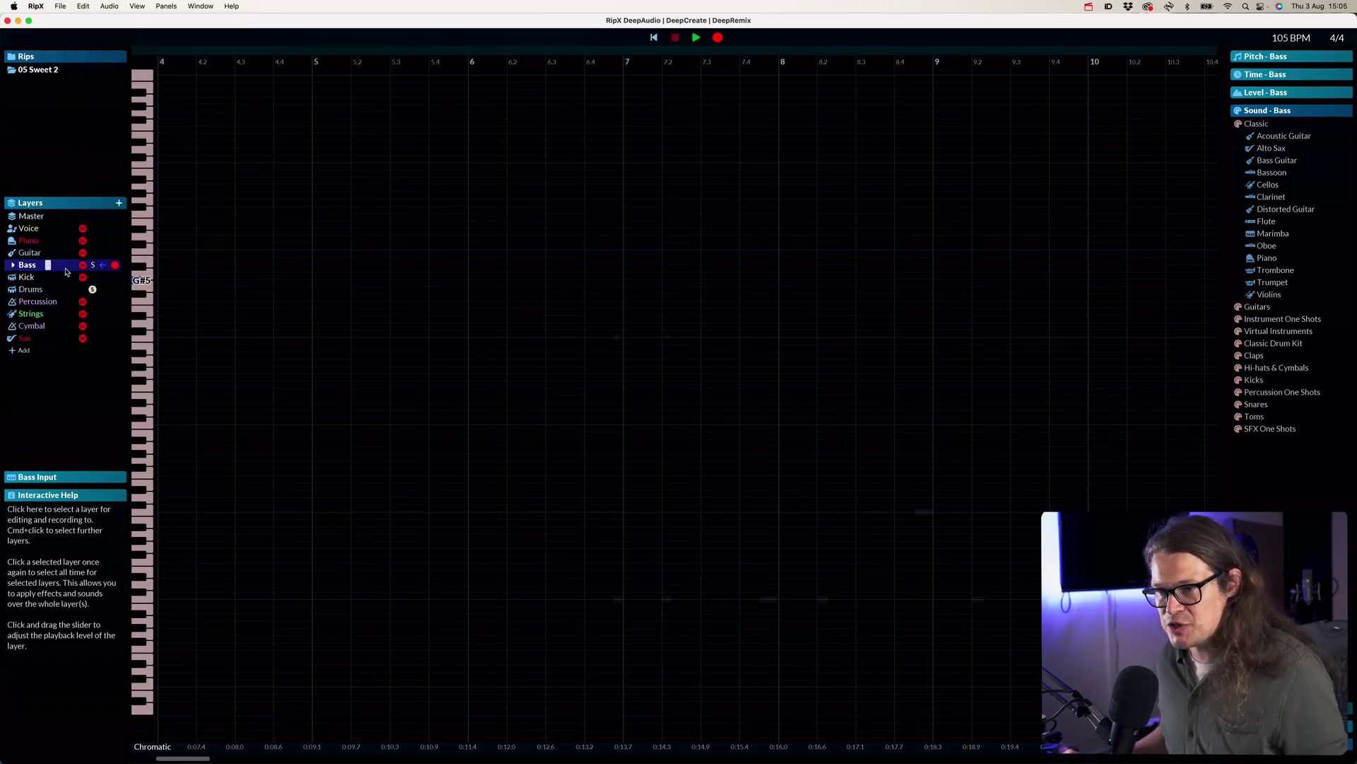
{"action": "left_click", "coordinate": [93, 290]}
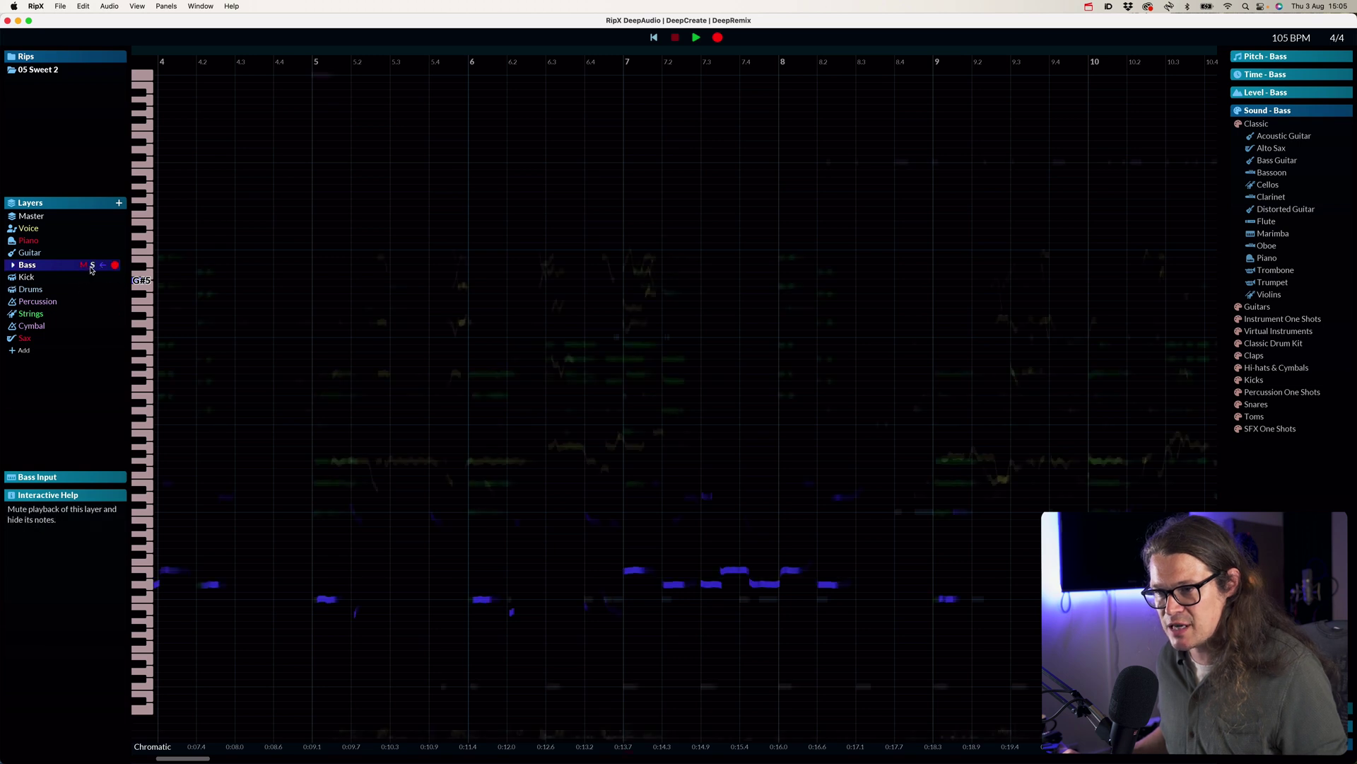
{"action": "left_click", "coordinate": [91, 265]}
Audition the bass line, select a bass note after bar 8, and set playback start before bar 7.
{"action": "key", "text": "space"}
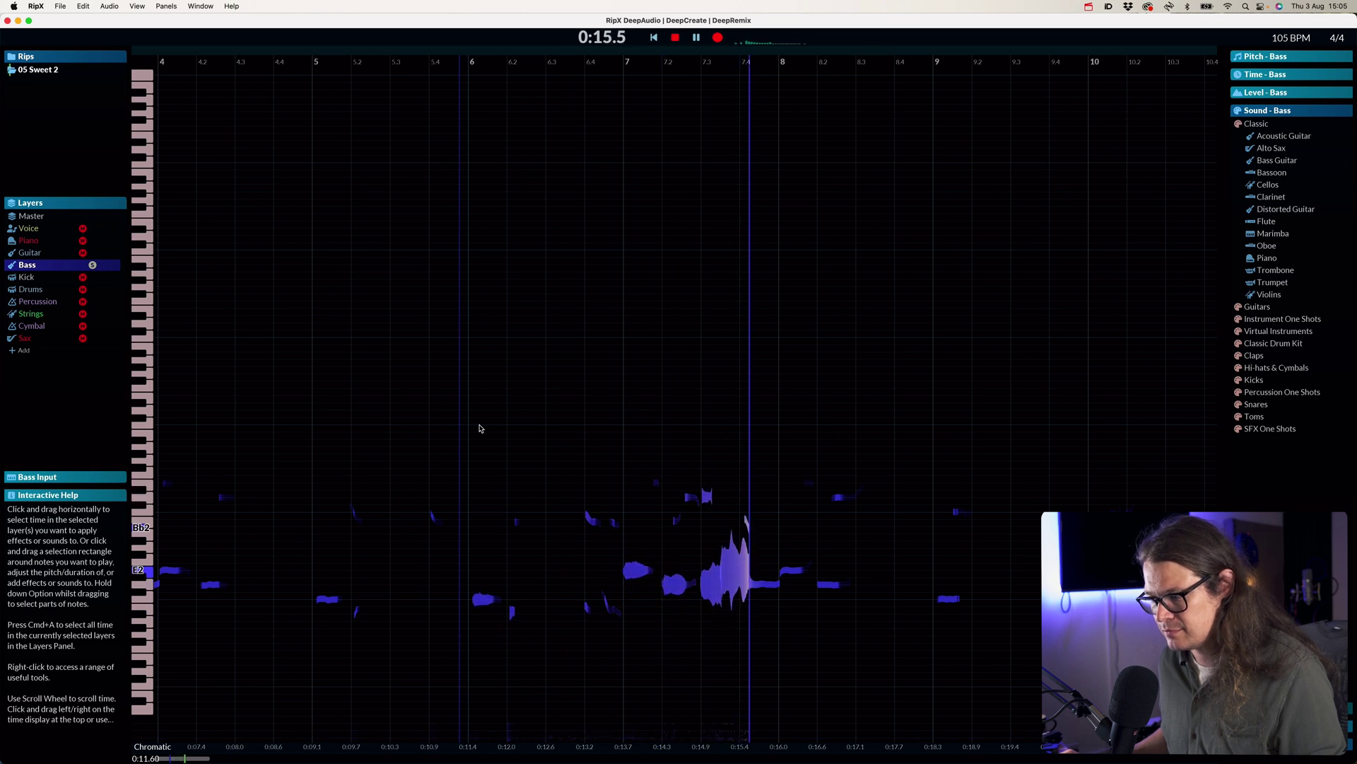
{"action": "key", "text": "space"}
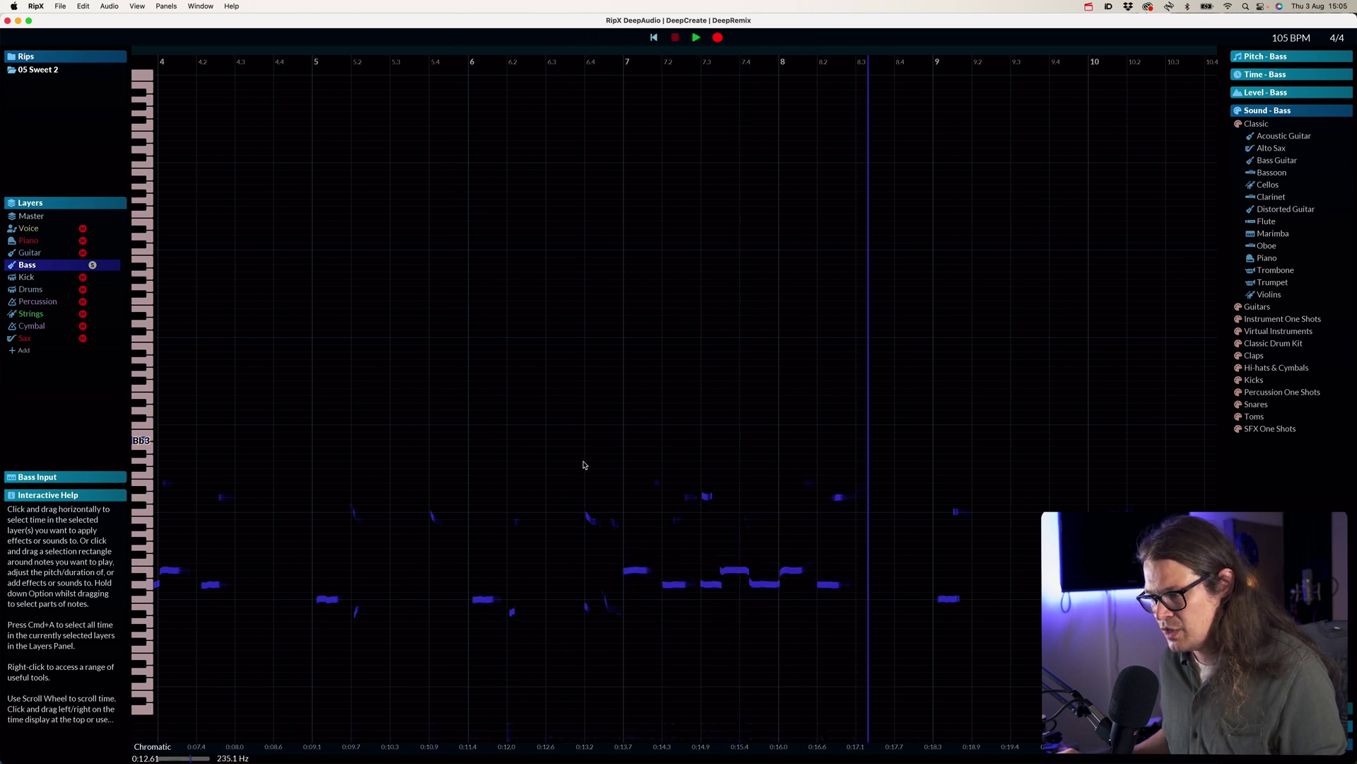
{"action": "left_click", "coordinate": [825, 588]}
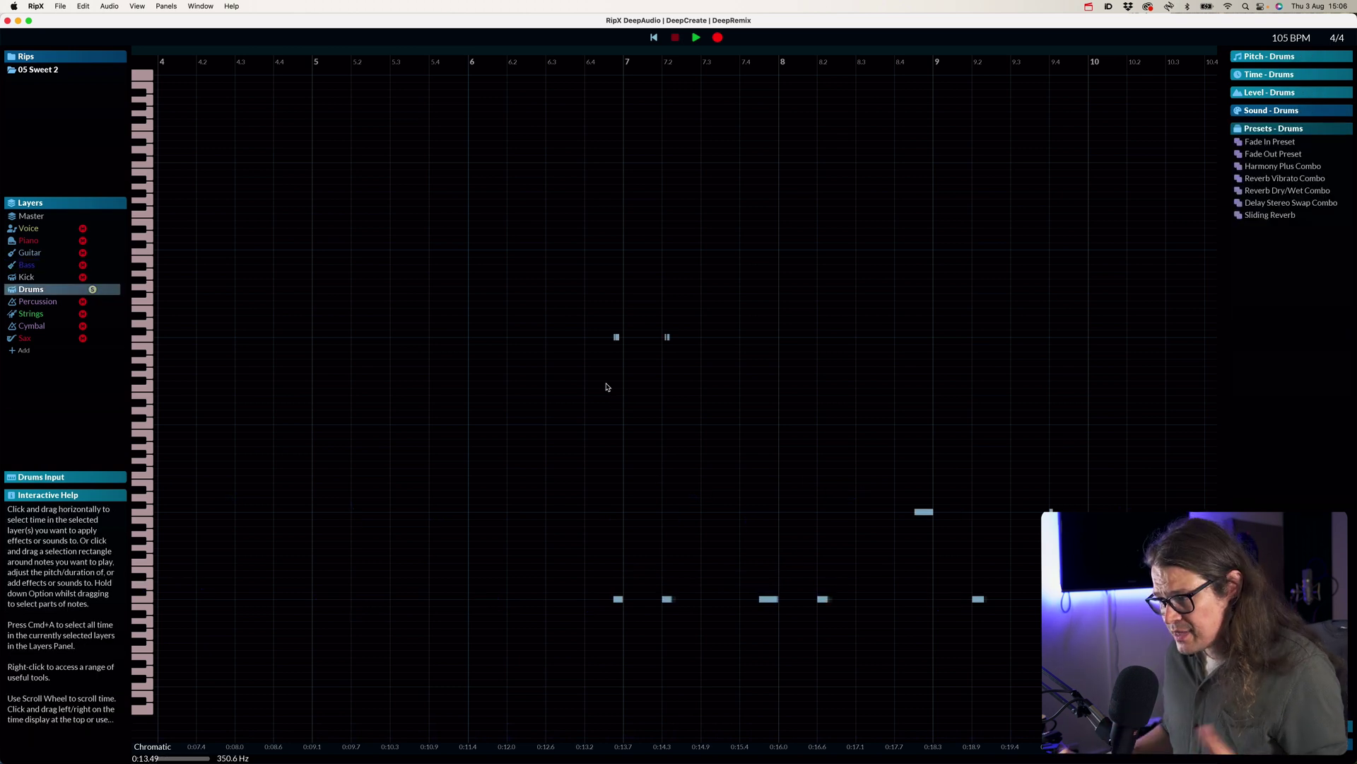
{"action": "left_click", "coordinate": [598, 371]}
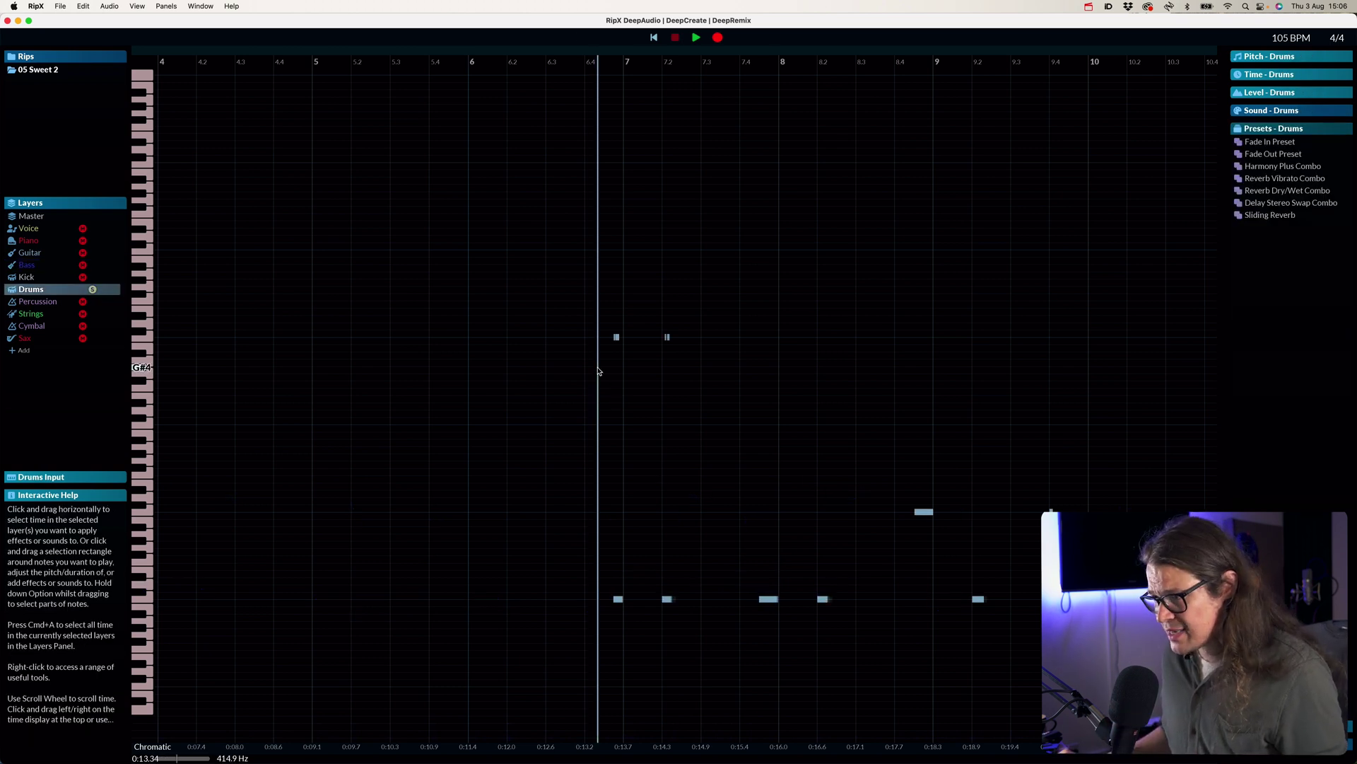
Play the soloed drums and select the snare note just after bar 9.
{"action": "key", "text": "space"}
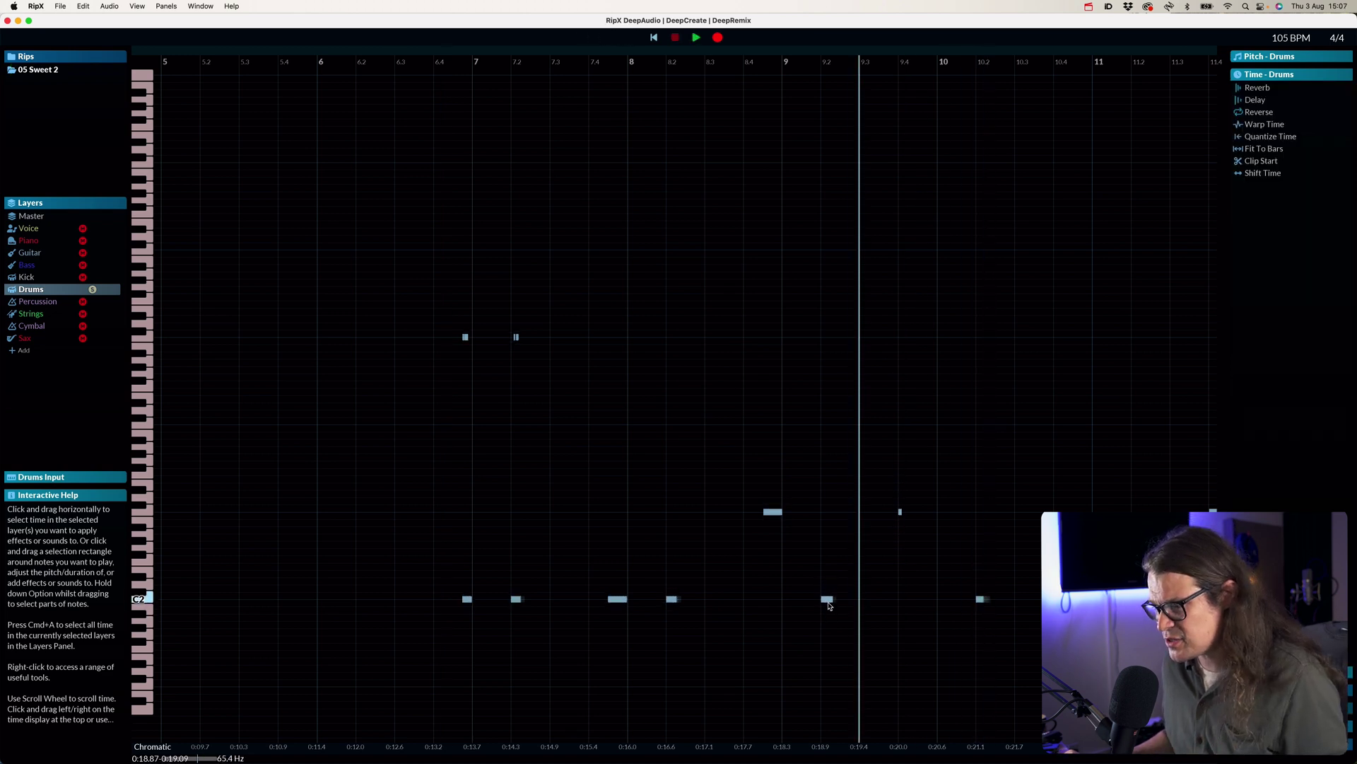
{"action": "left_click", "coordinate": [827, 600]}
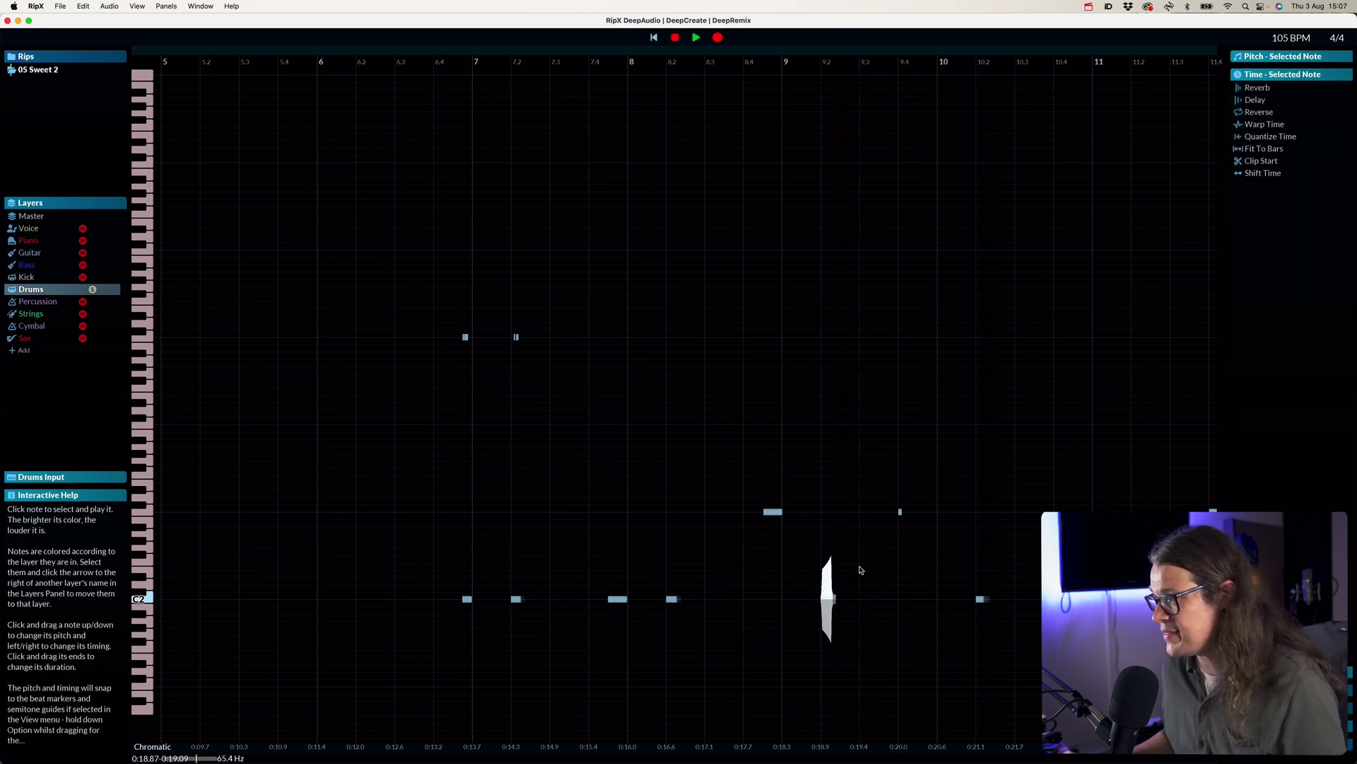
{"action": "mouse_move", "coordinate": [1236, 88]}
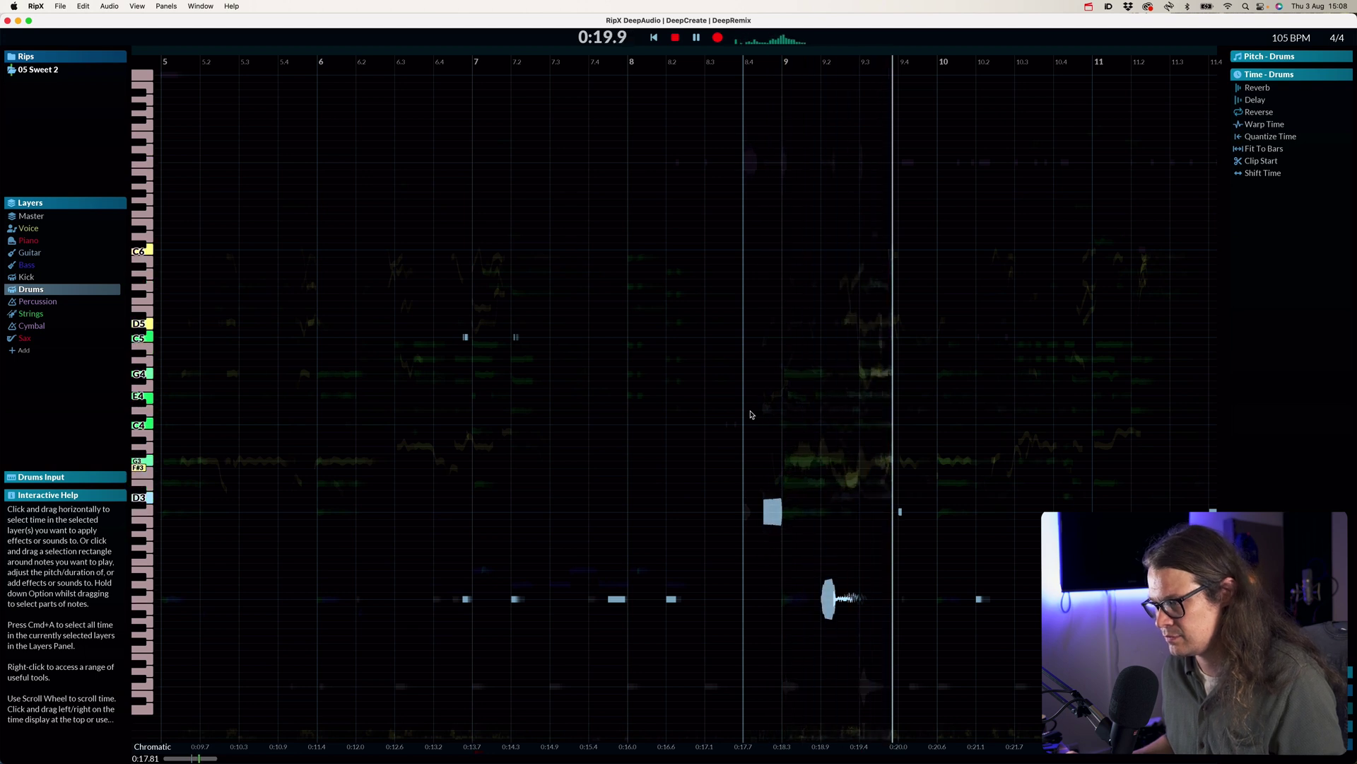
Move playback start before bar 13, play, and select the long snare note after bar 12.
{"action": "key", "text": "space"}
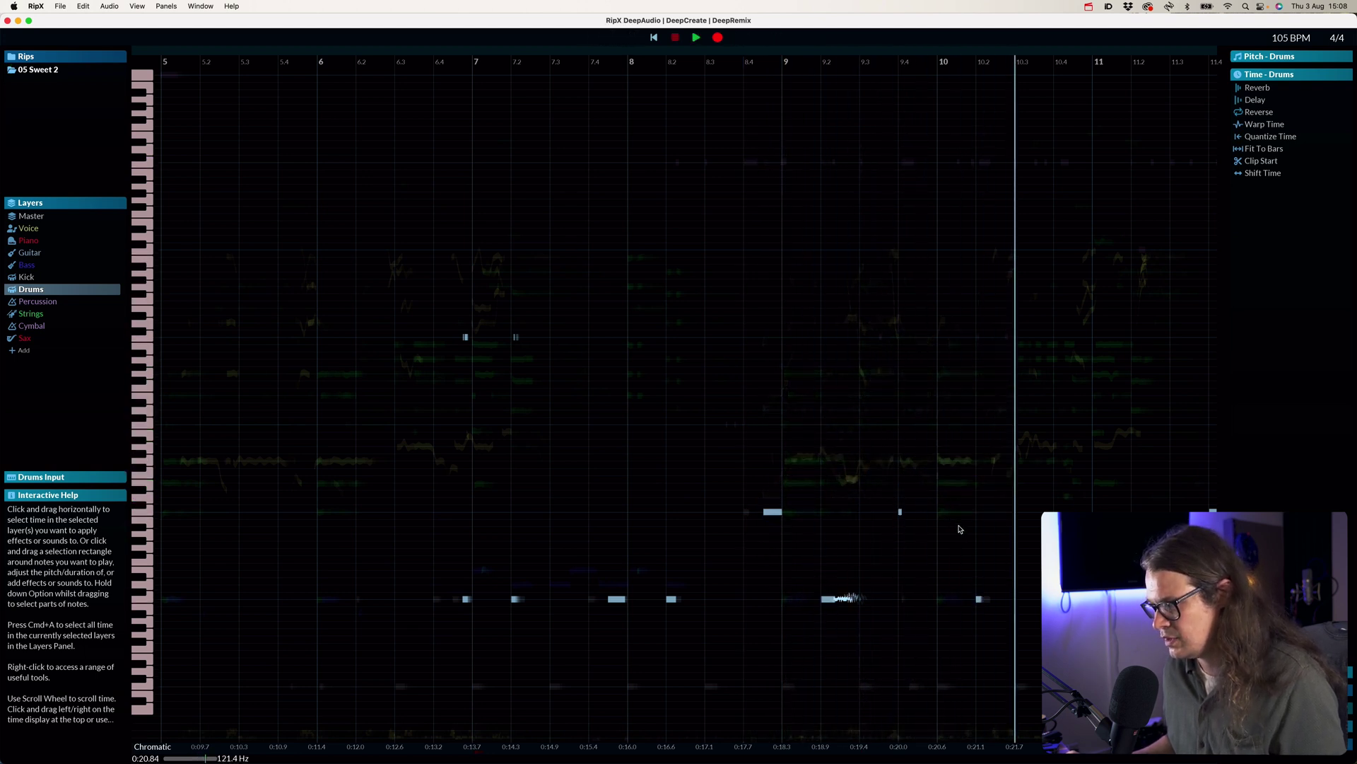
{"action": "scroll", "coordinate": [820, 487], "scroll_direction": "right", "scroll_amount": 3}
{"action": "scroll", "coordinate": [822, 492], "scroll_direction": "right", "scroll_amount": 4}
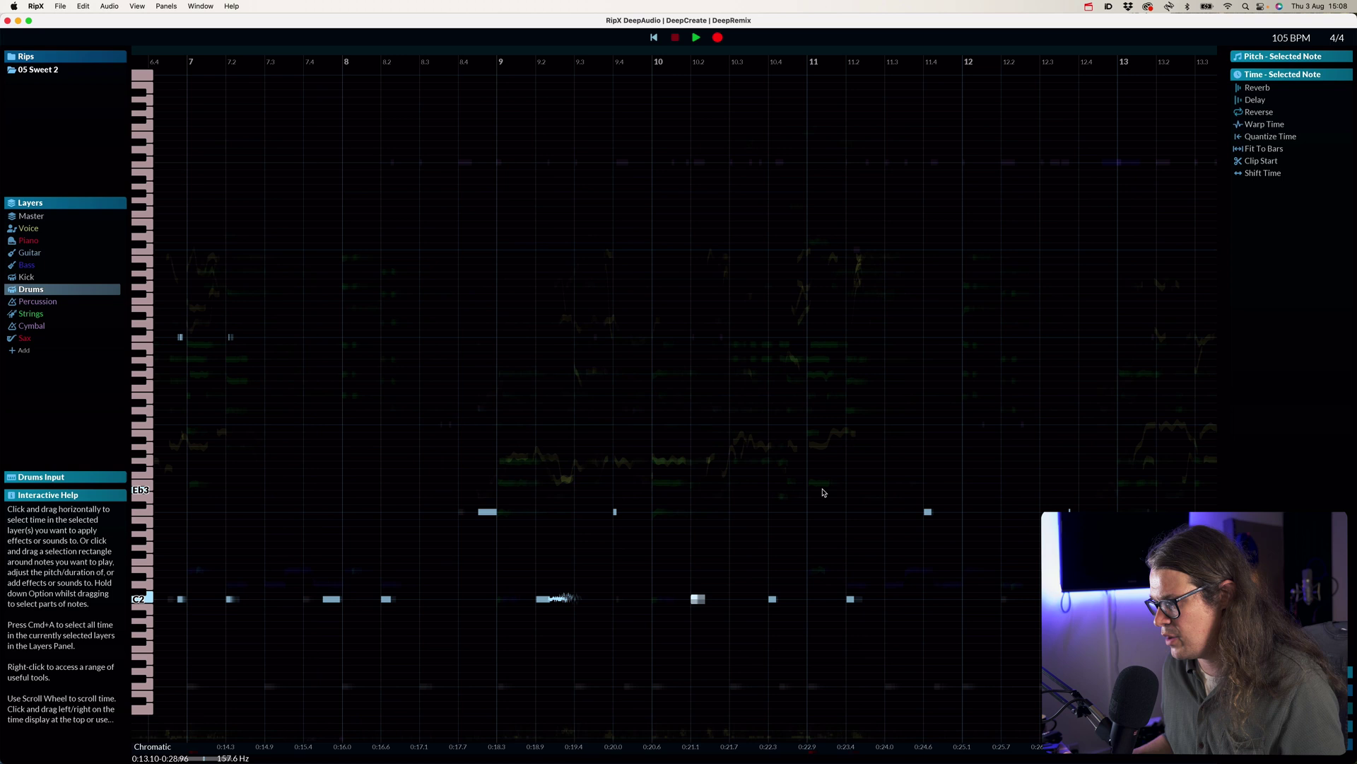
{"action": "left_click", "coordinate": [957, 439]}
{"action": "key", "text": "space"}
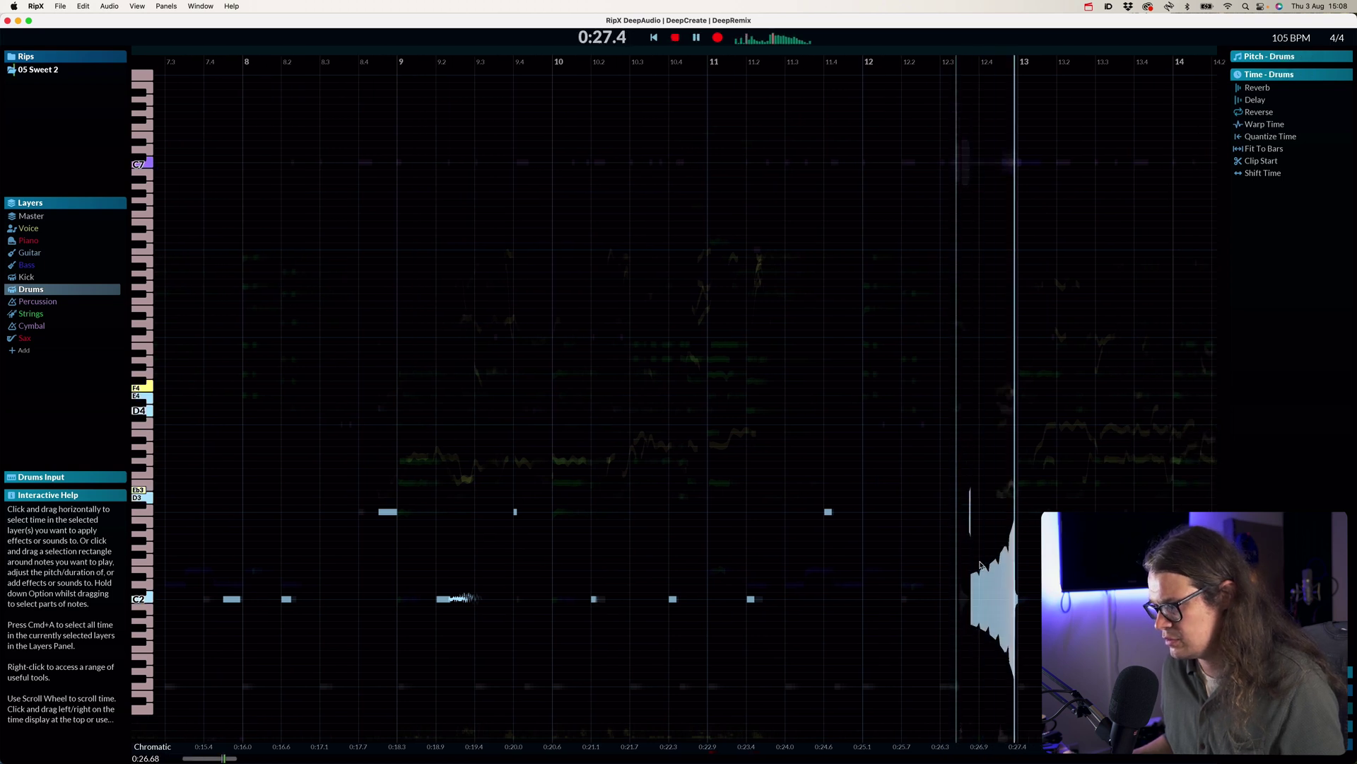
{"action": "left_click", "coordinate": [994, 598]}
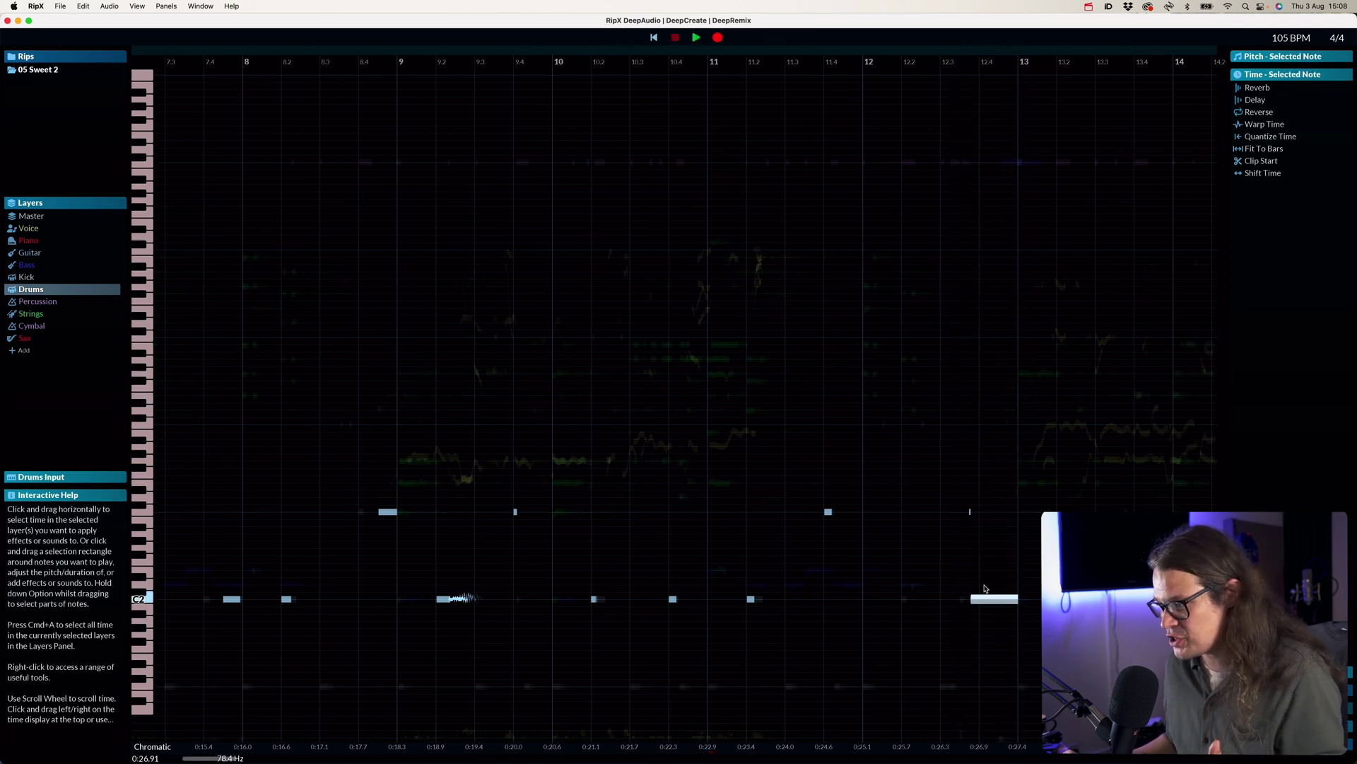